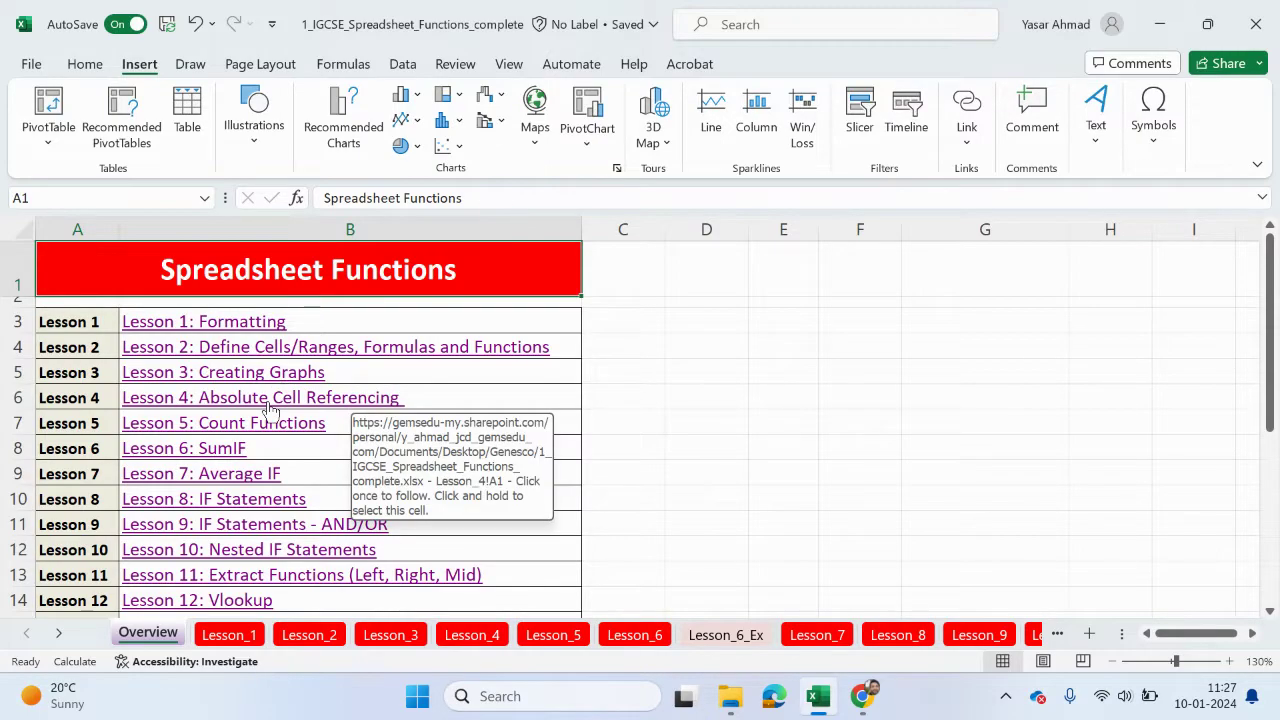
- Follow the 'Lesson 4: Absolute Cell Referencing' hyperlink from the Overview sheet
left_click(270, 398)
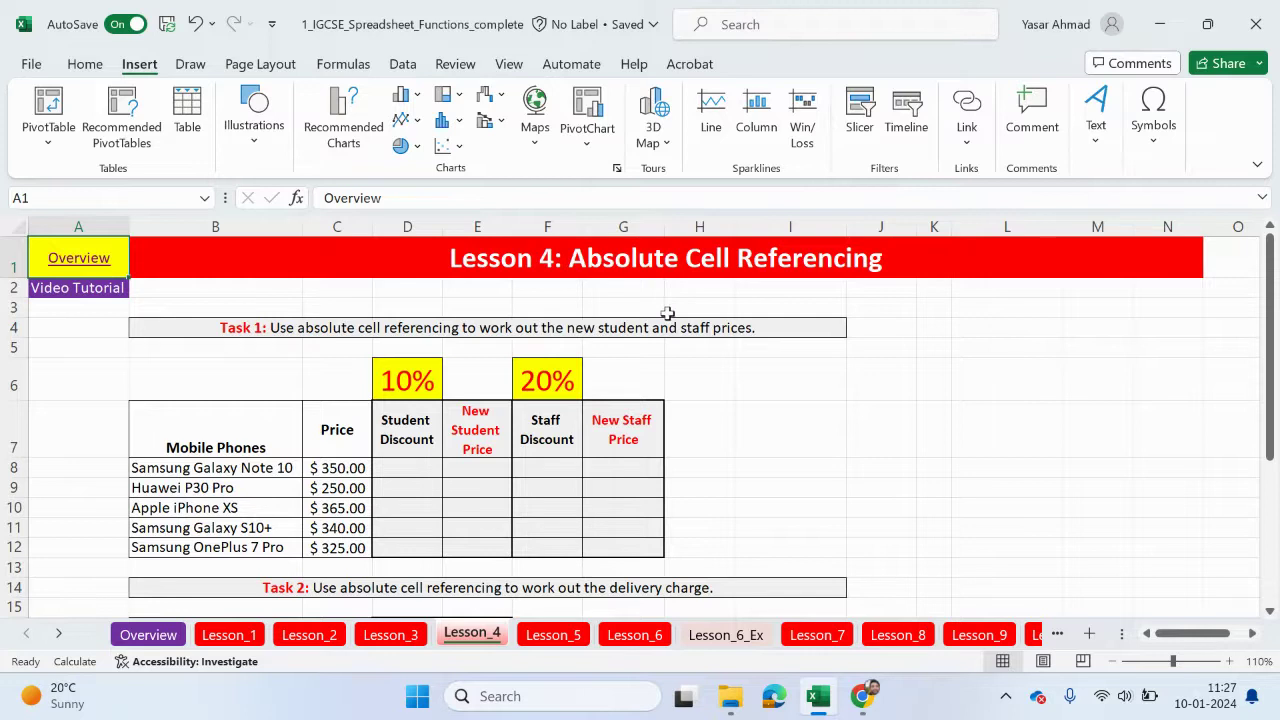
scroll(667, 313, "down", 1)
scroll(662, 322, "up", 1)
left_click_drag(256, 467, 262, 545)
left_click_drag(340, 468, 335, 540)
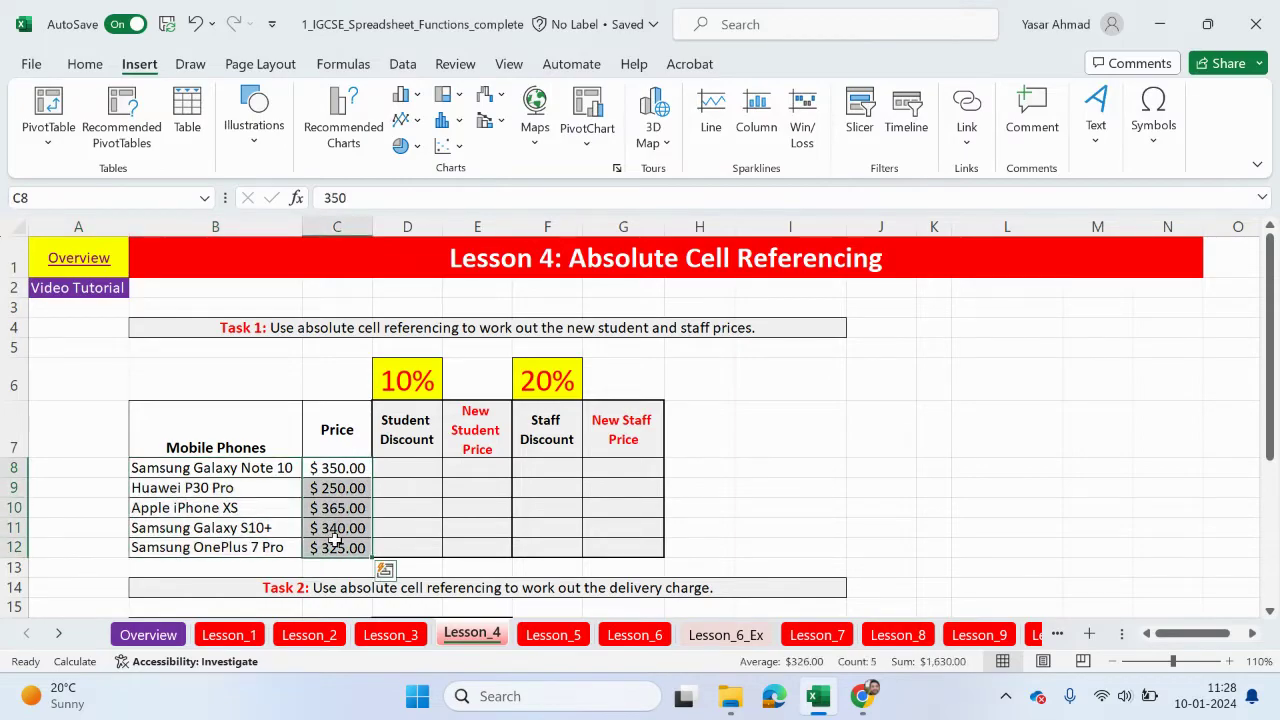
left_click(413, 440)
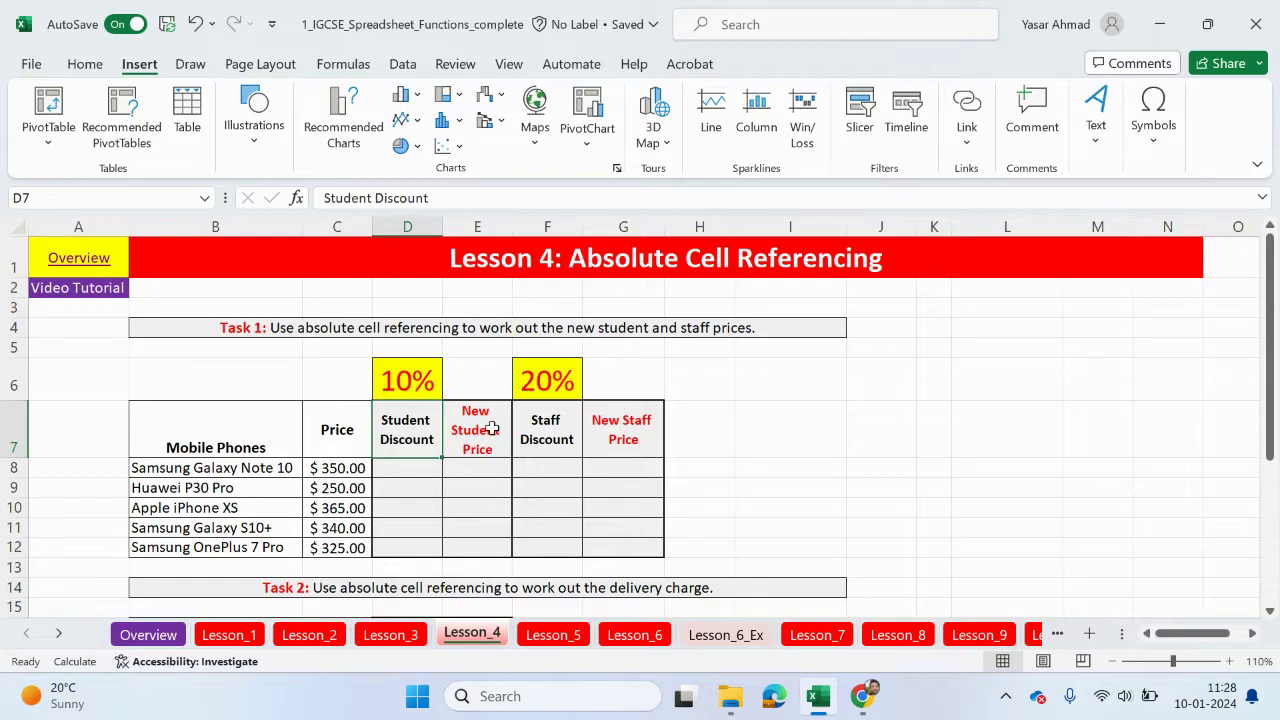
left_click(539, 425)
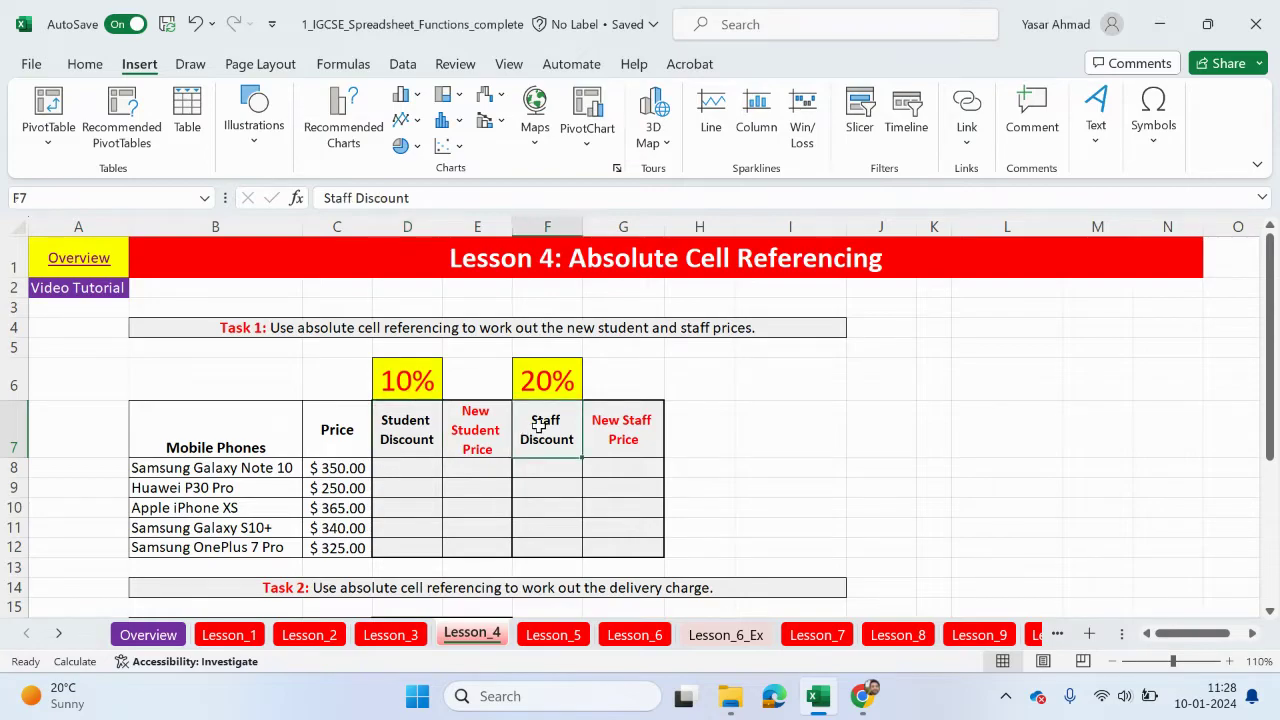
- Enter the Galaxy Note 10 student discount formula =C8*D6 in D8
left_click(397, 466)
type("=")
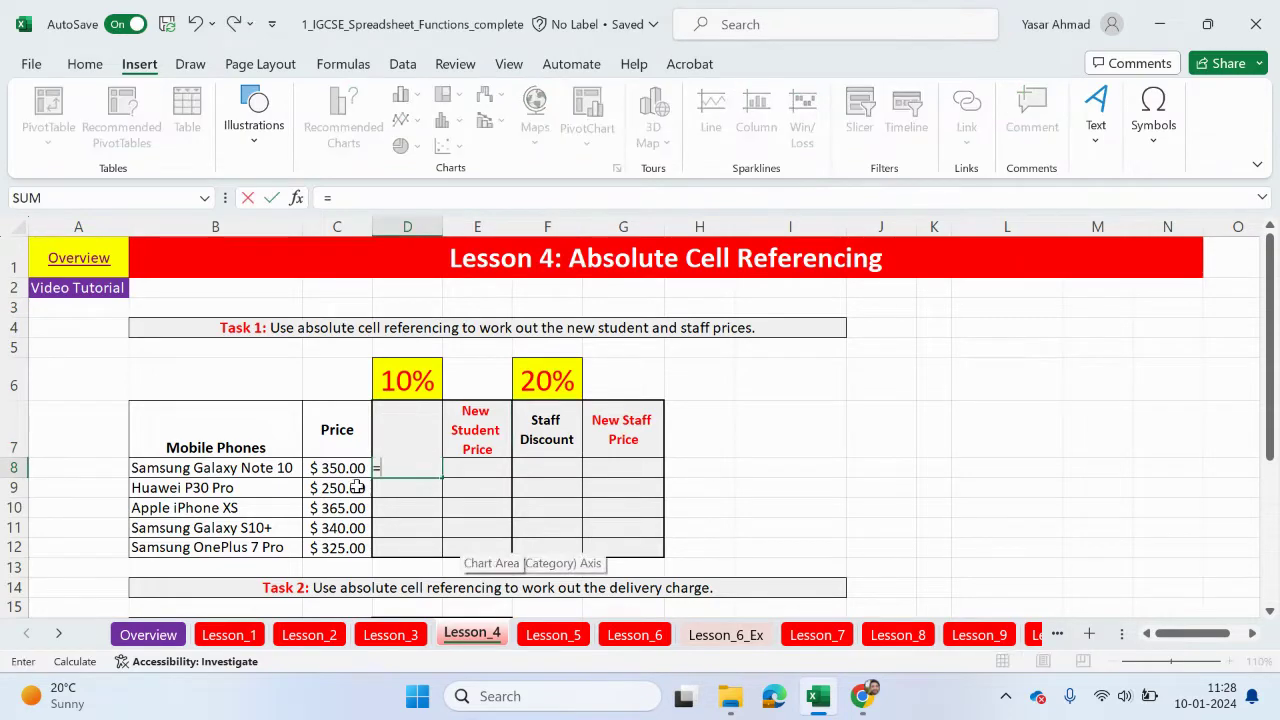
left_click(357, 472)
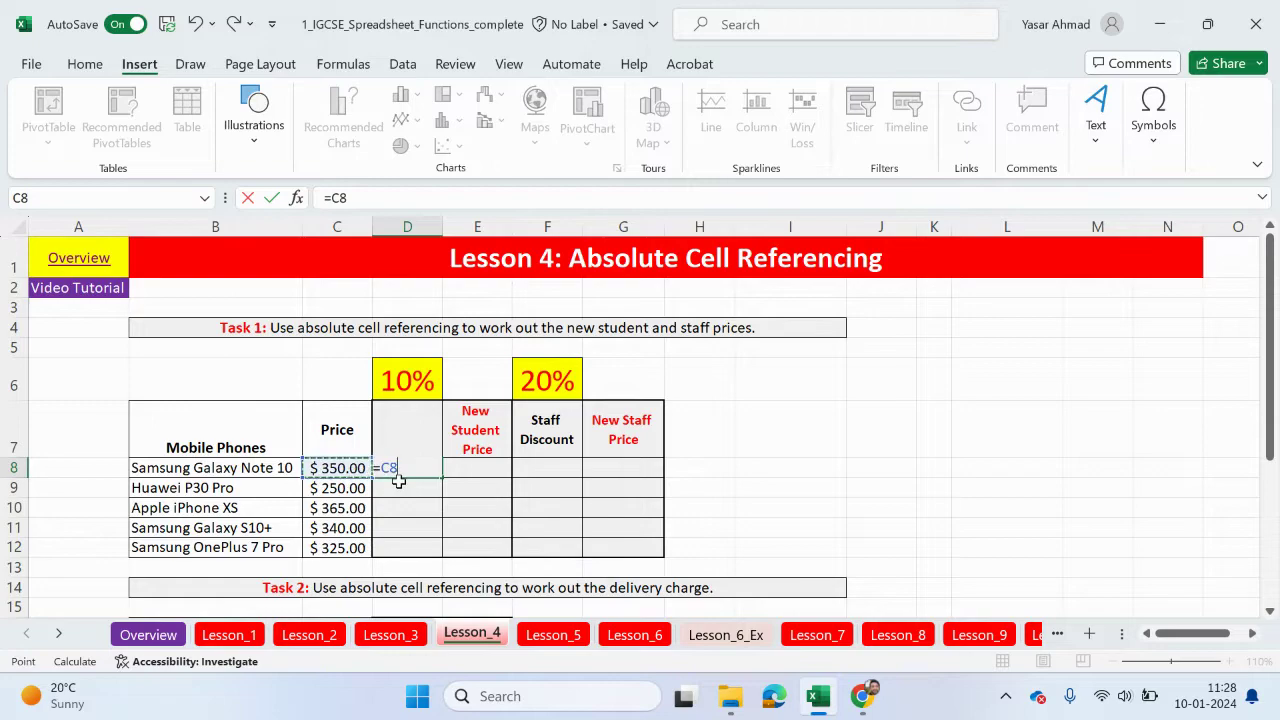
type("*")
left_click(408, 378)
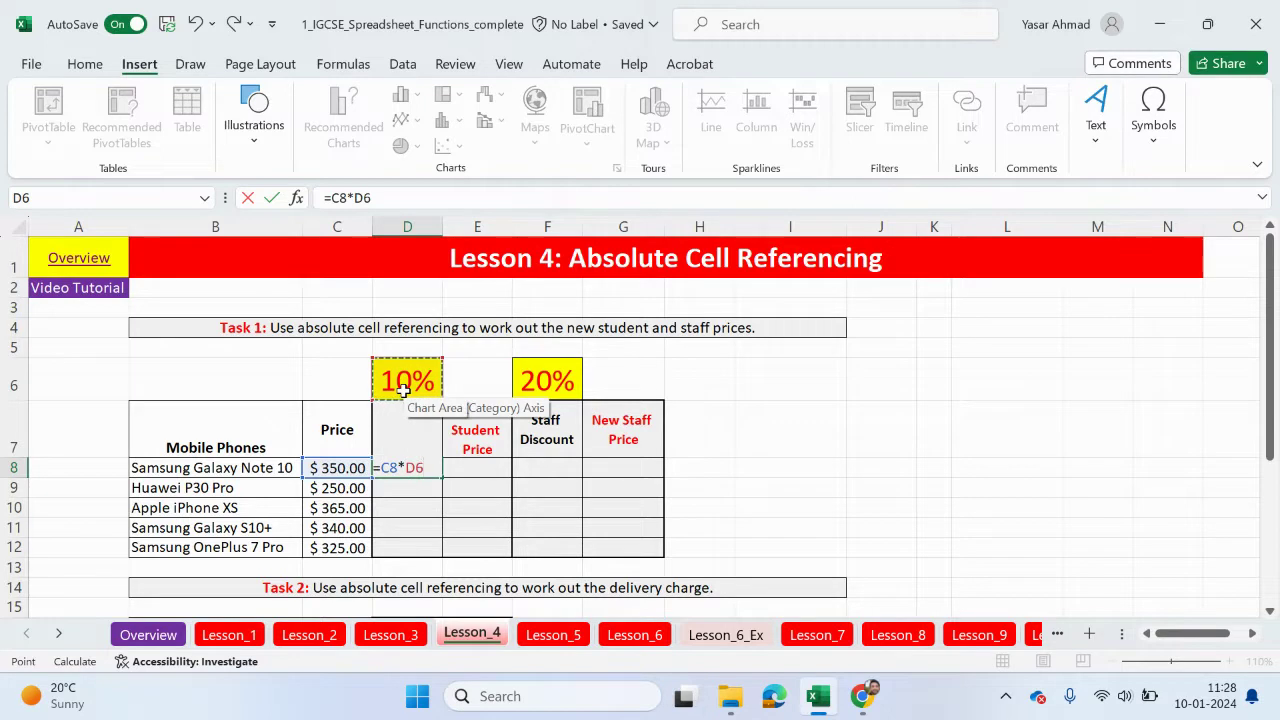
key("Return")
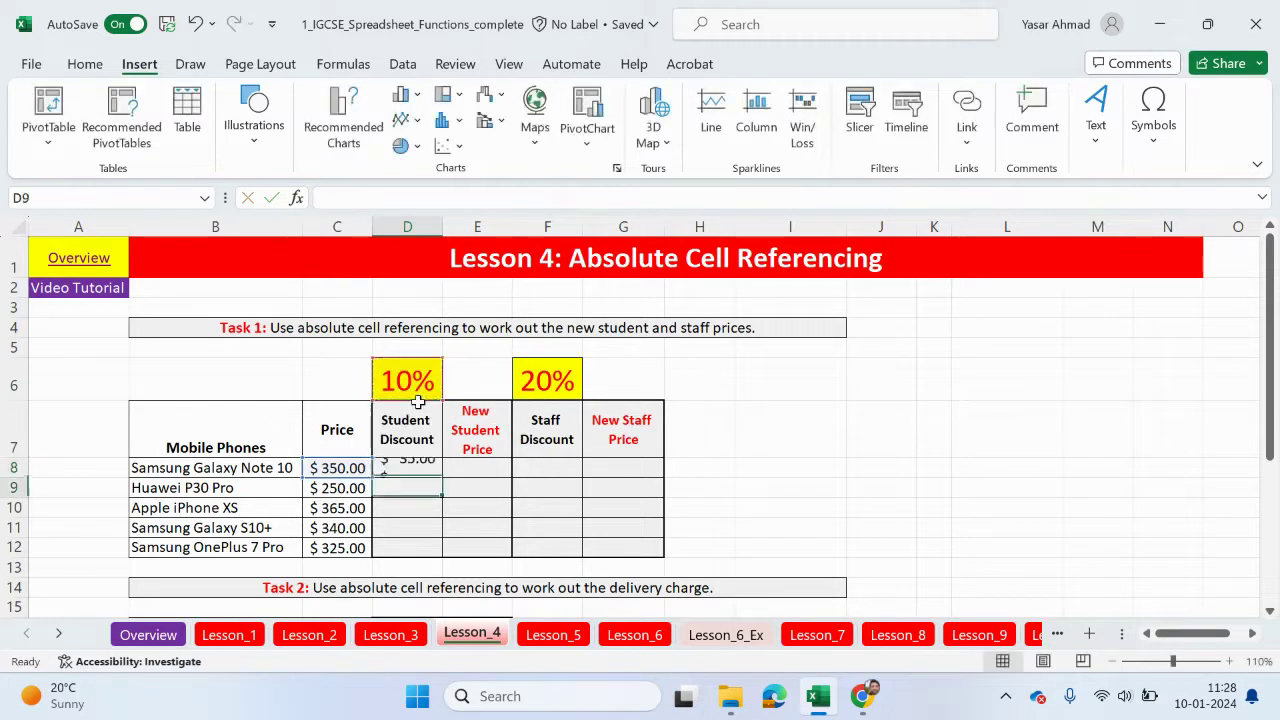
left_click(436, 467)
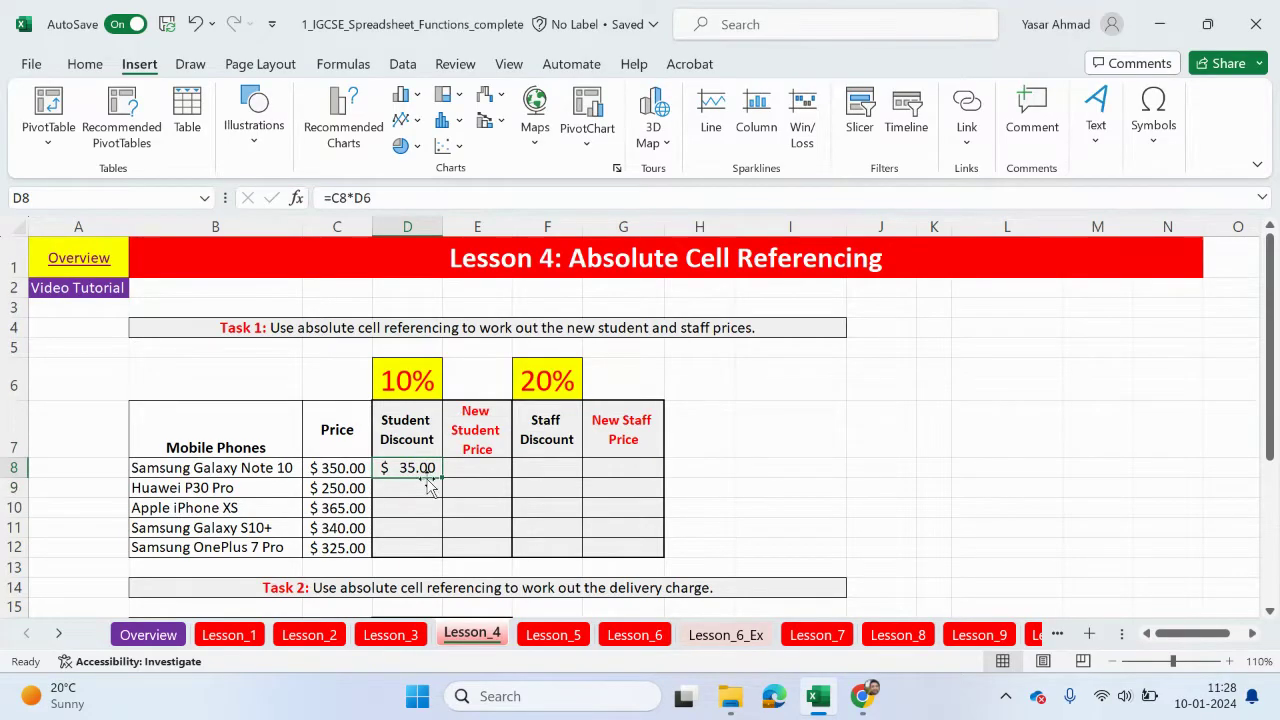
- Format C8:G12 in £ English (United Kingdom) accounting format
left_click_drag(343, 475, 612, 555)
left_click(85, 64)
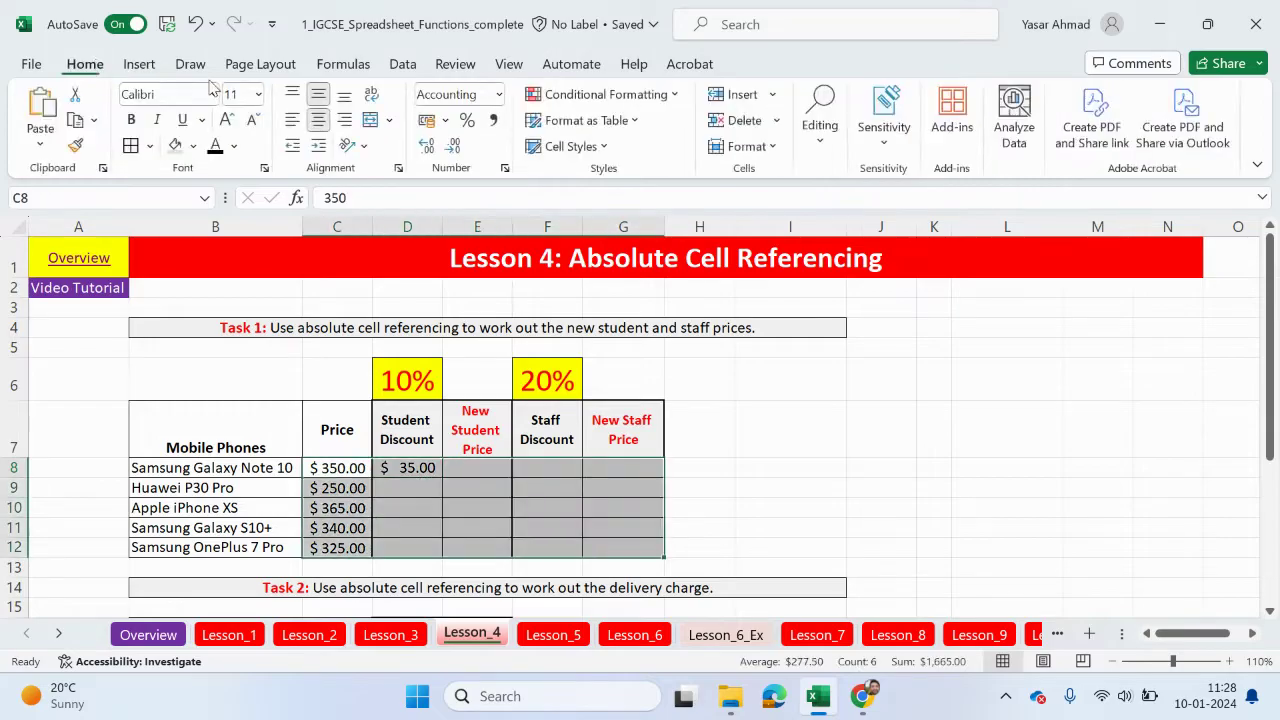
left_click(446, 121)
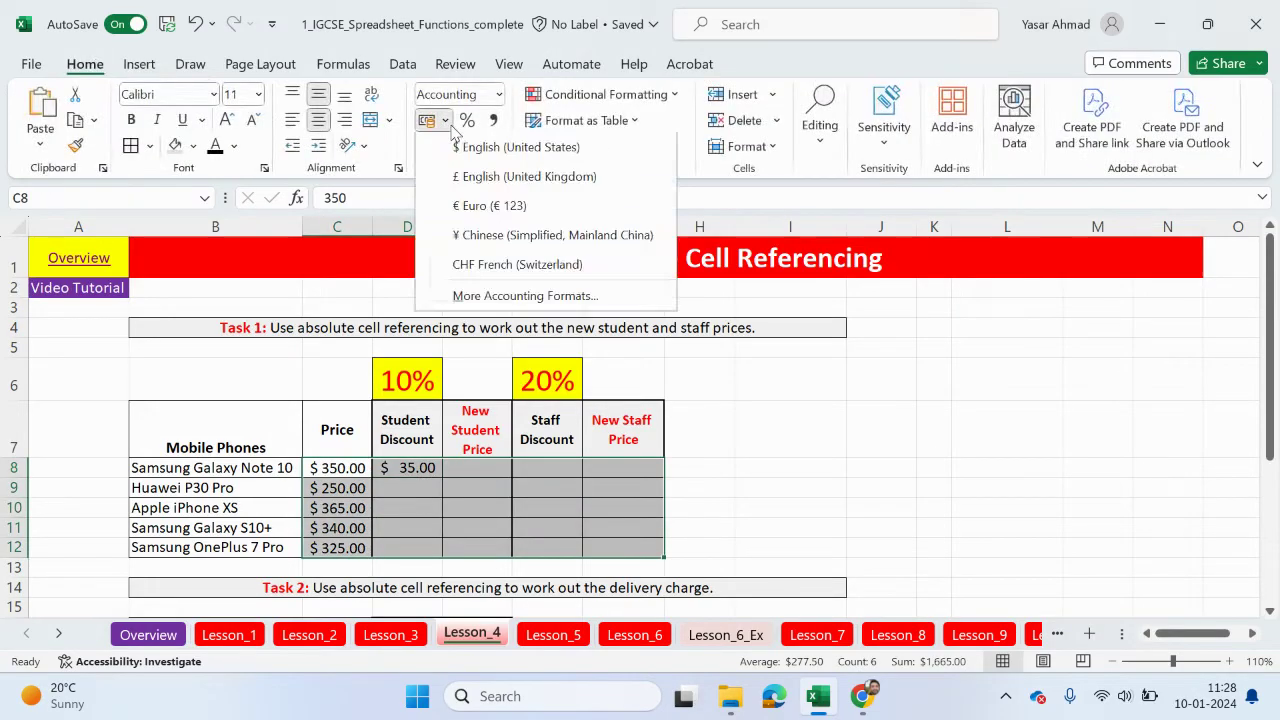
left_click(474, 178)
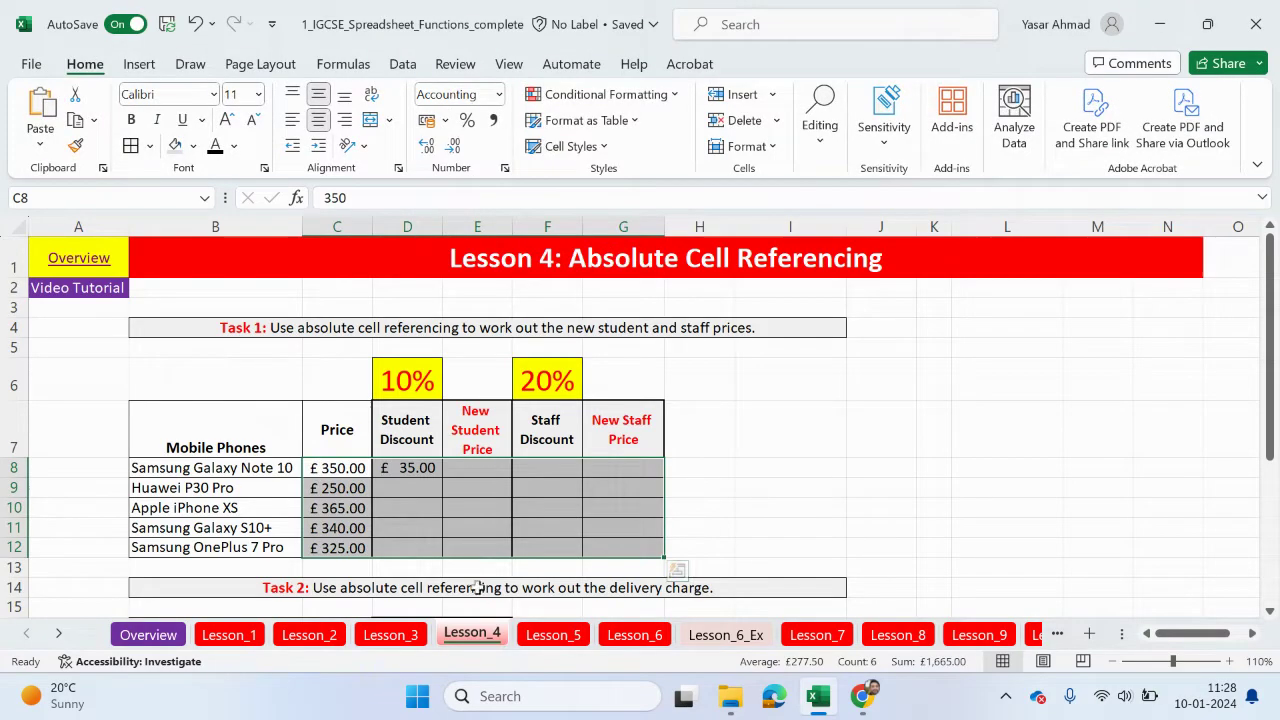
left_click(449, 523)
left_click(414, 467)
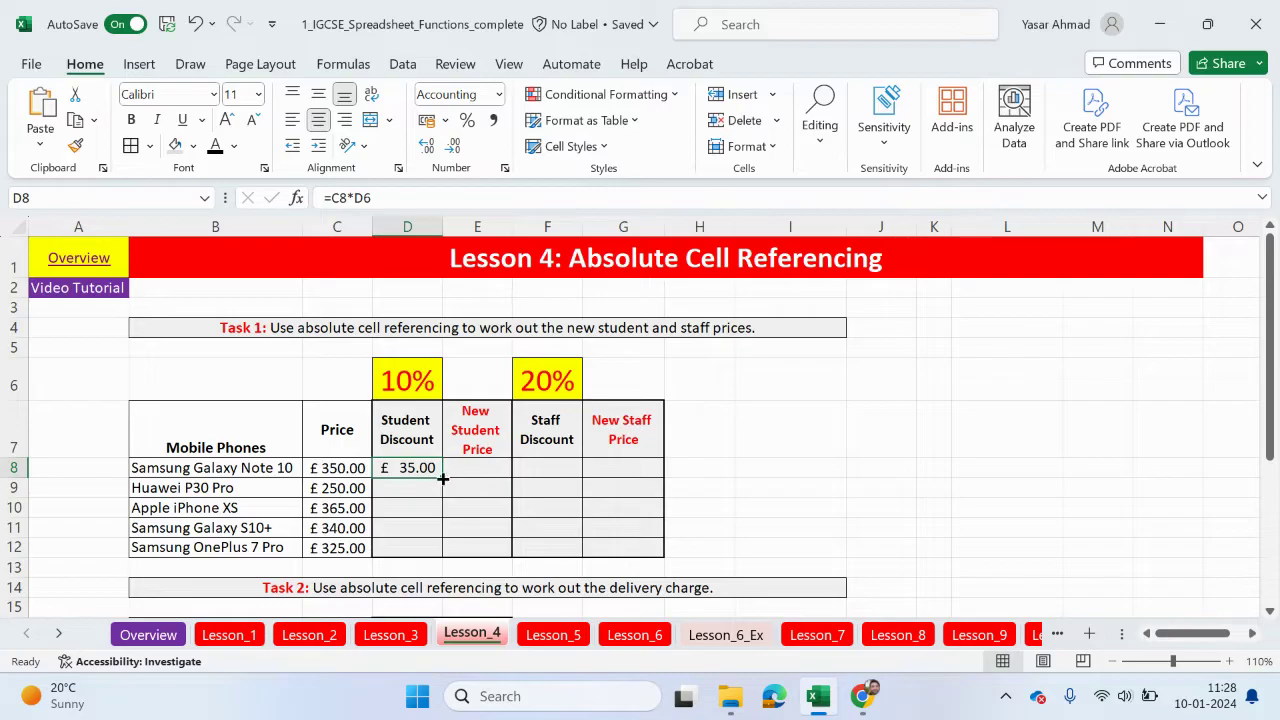
- Fill D8's formula down to D12, autofit column D, and inspect the shifted references in D9, D10, D12
left_click_drag(442, 479, 443, 557)
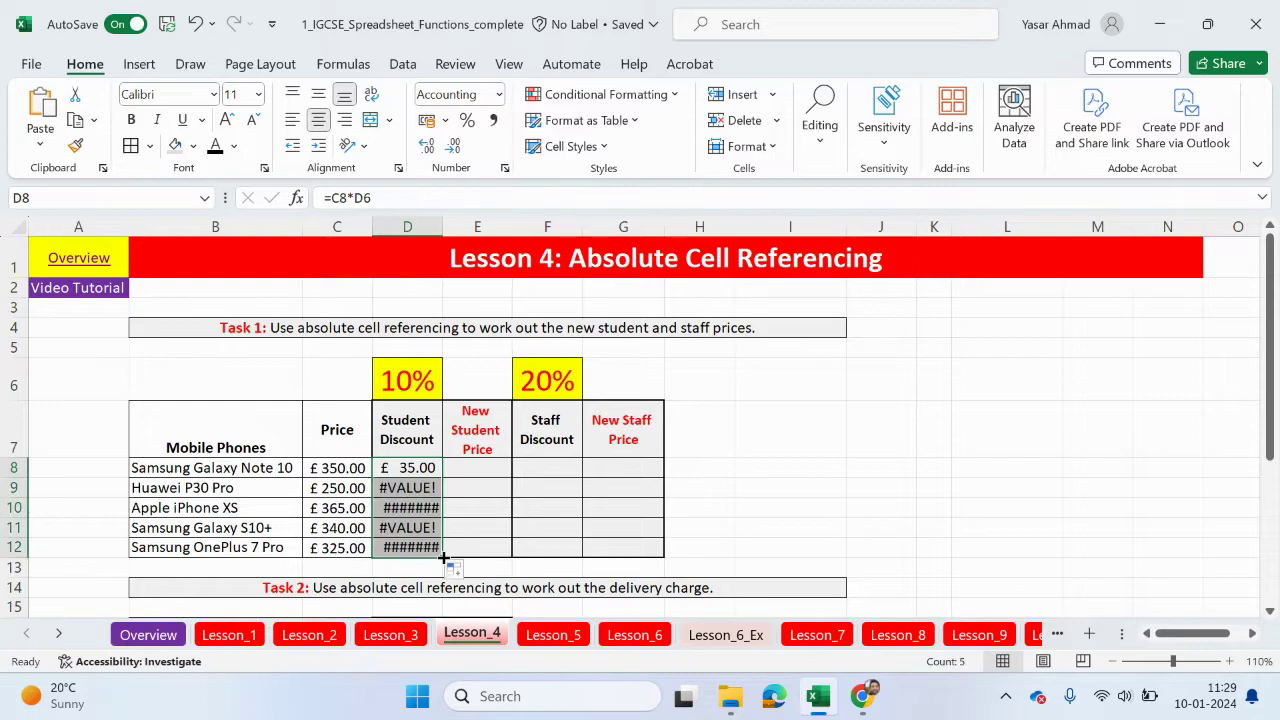
double_click(442, 226)
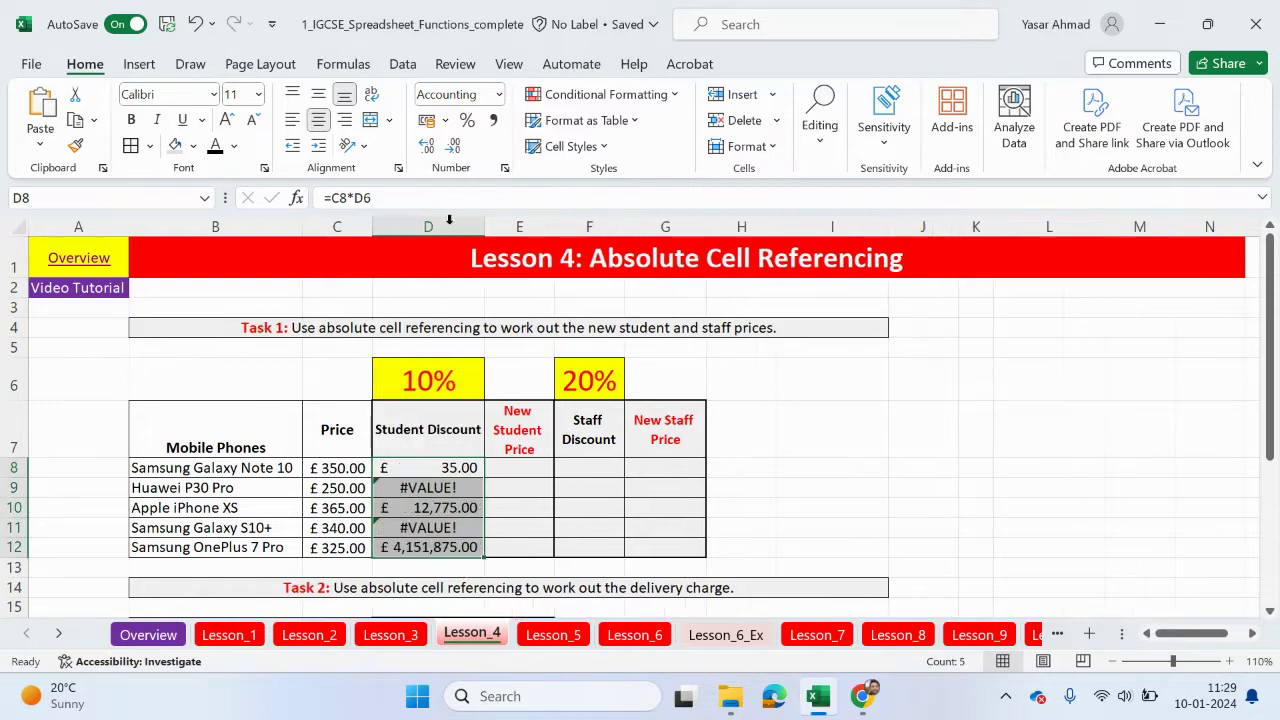
double_click(441, 487)
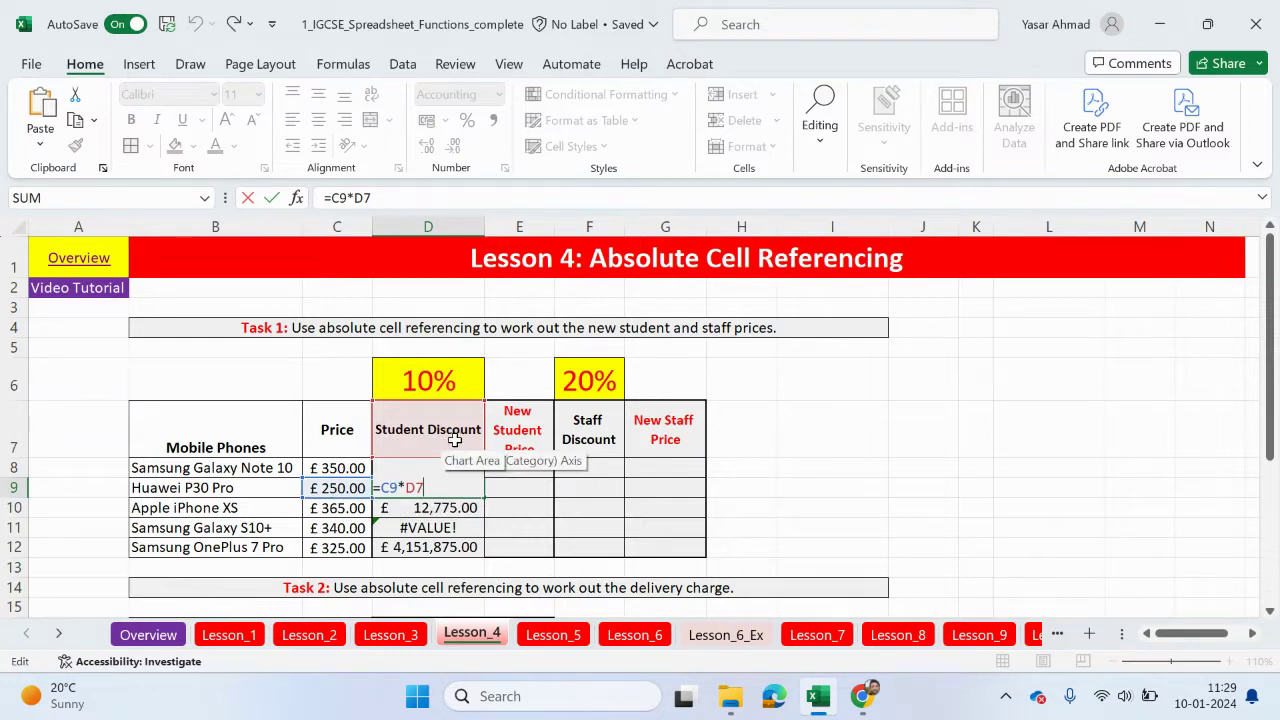
key("Return")
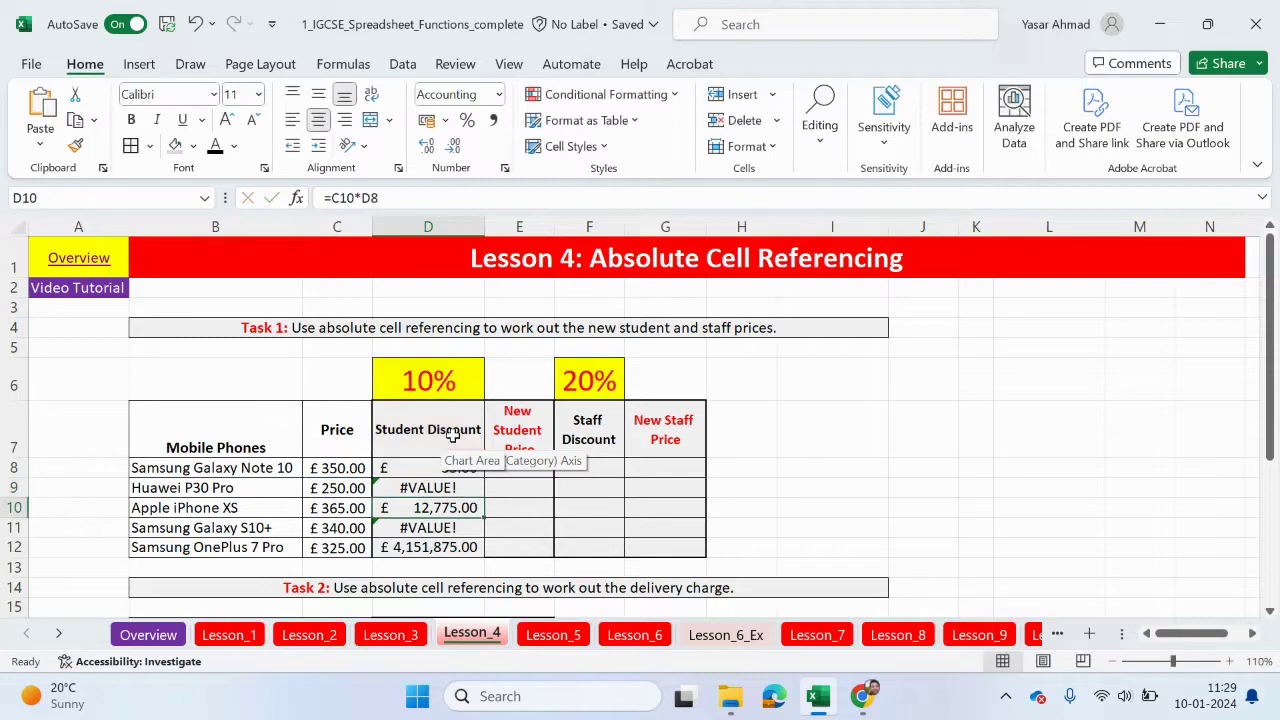
double_click(425, 507)
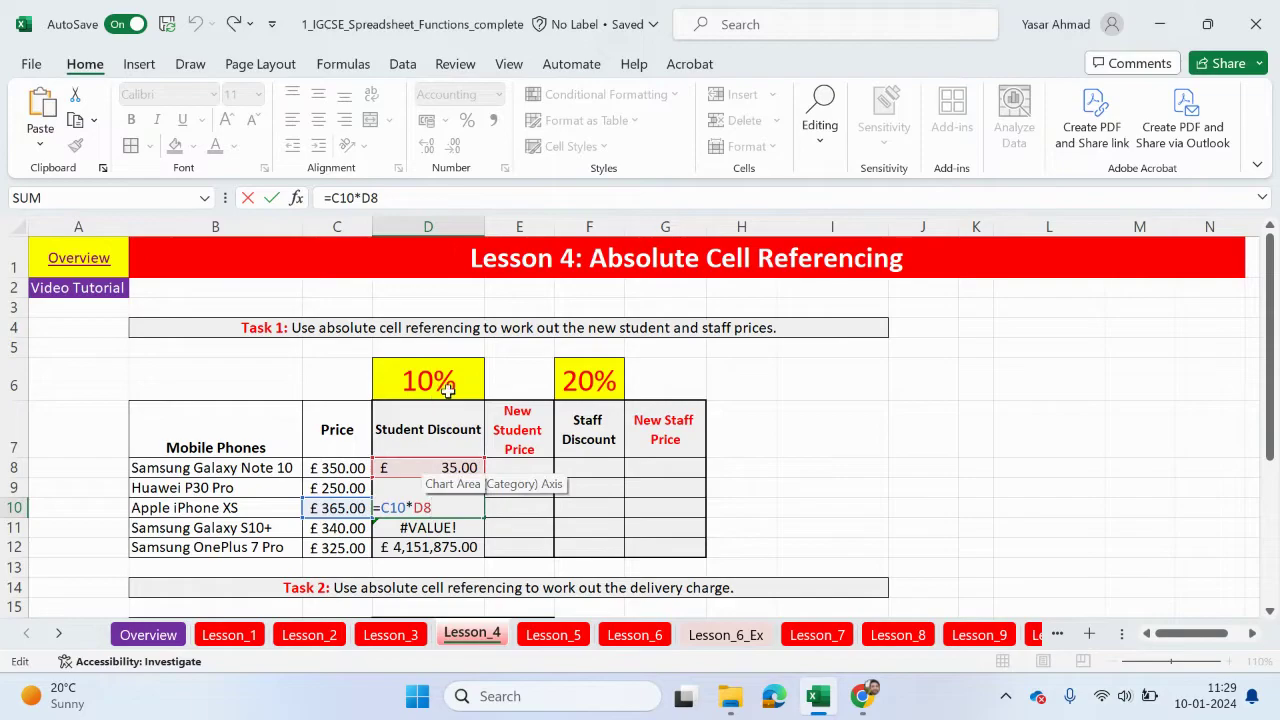
key("Return")
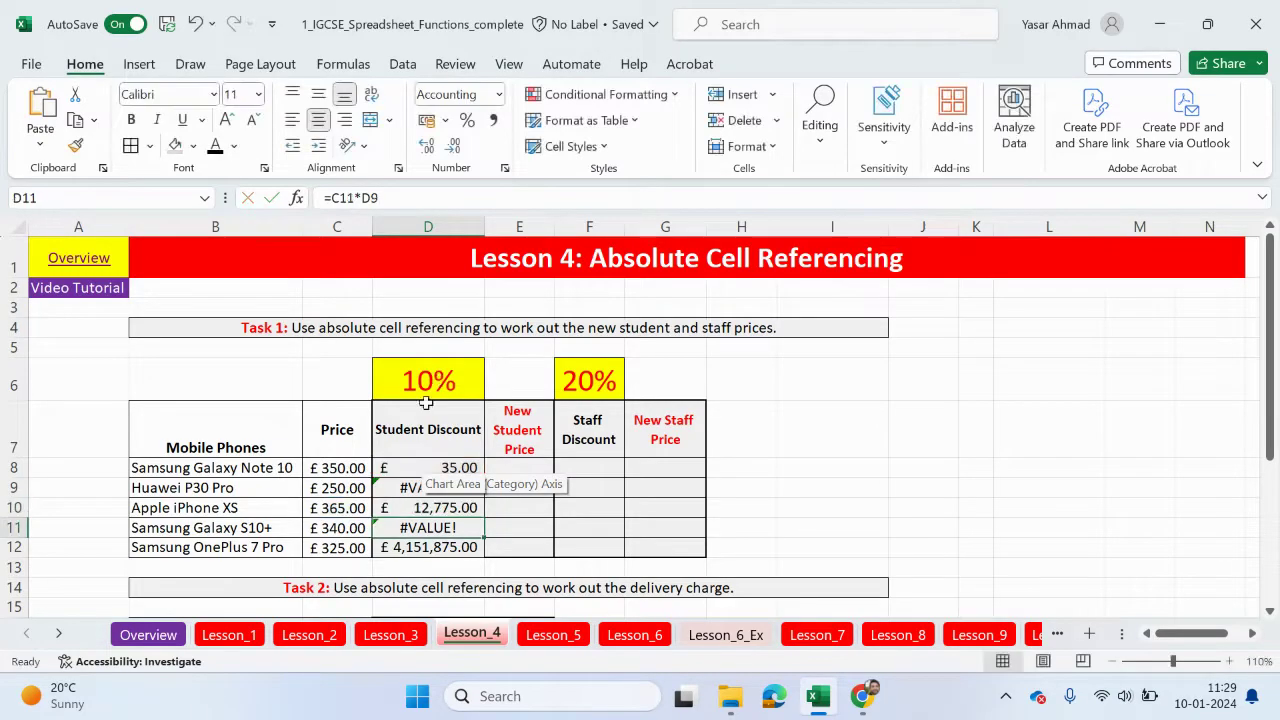
double_click(421, 547)
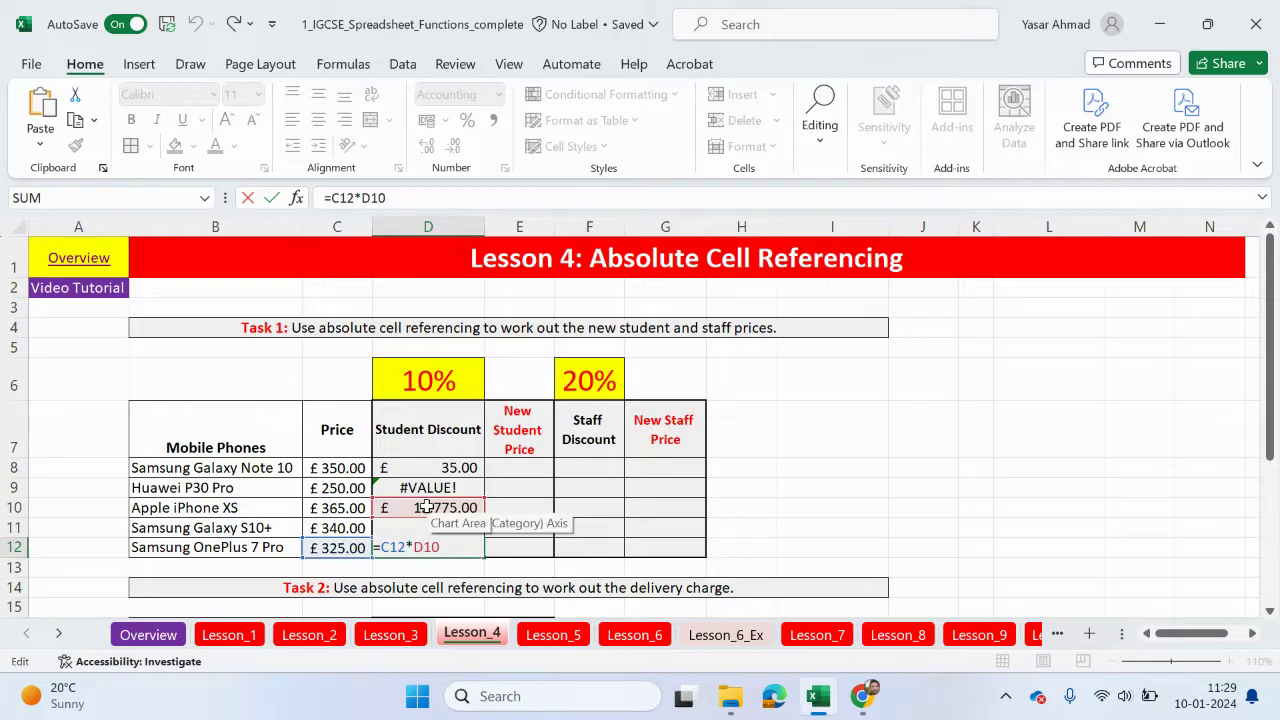
key("Return")
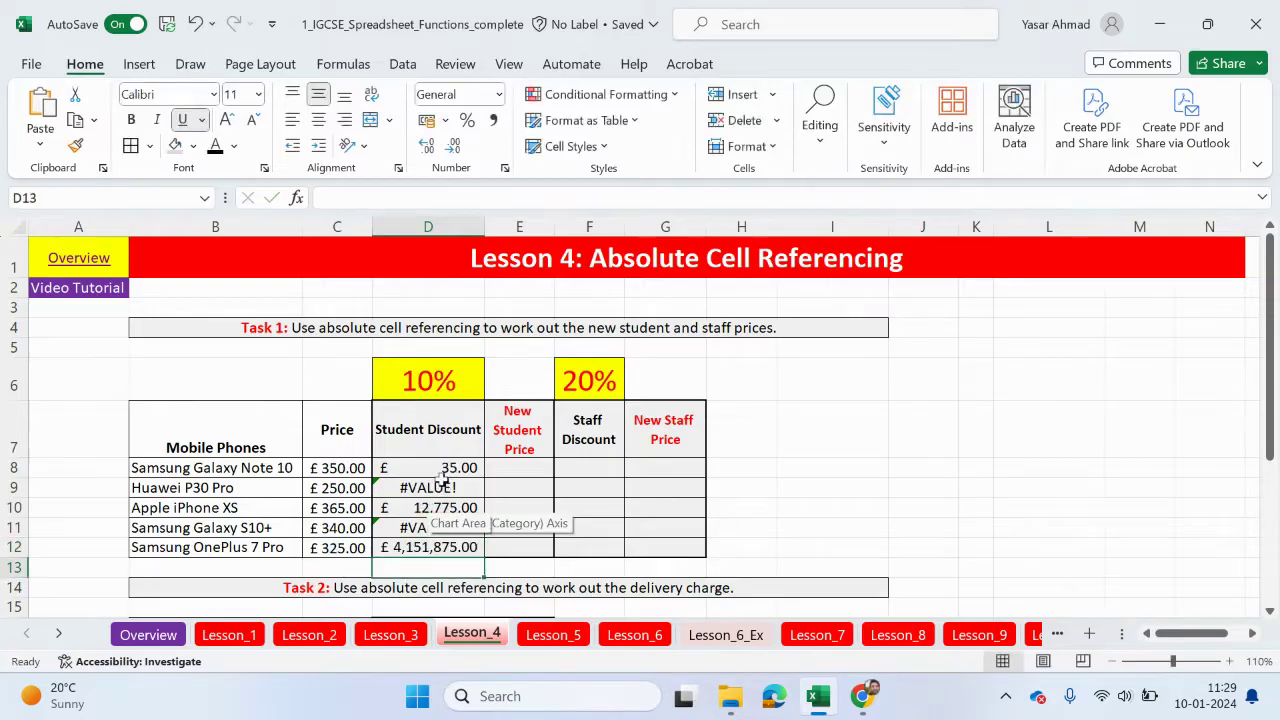
left_click_drag(441, 474, 440, 548)
- Clear D8:D12, then enter =C8*$D$6 in D8 and fill it down to D12
key("Delete")
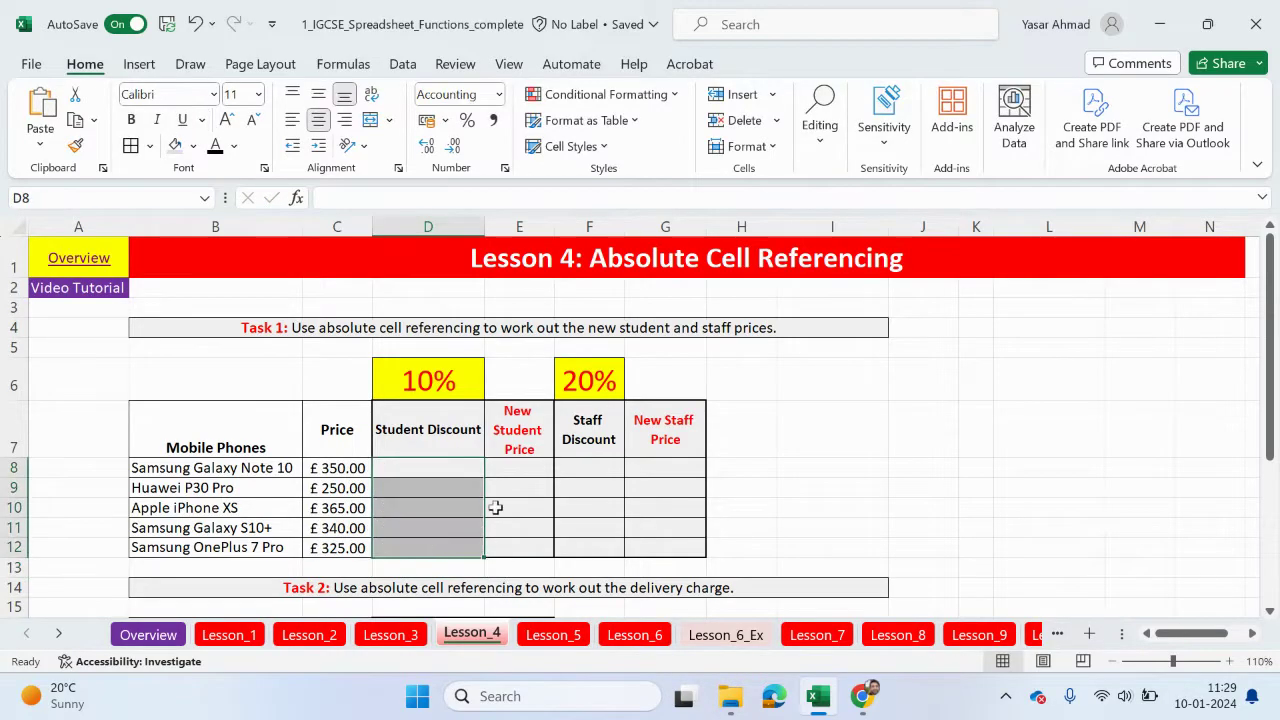
left_click(495, 508)
left_click(436, 463)
type("=")
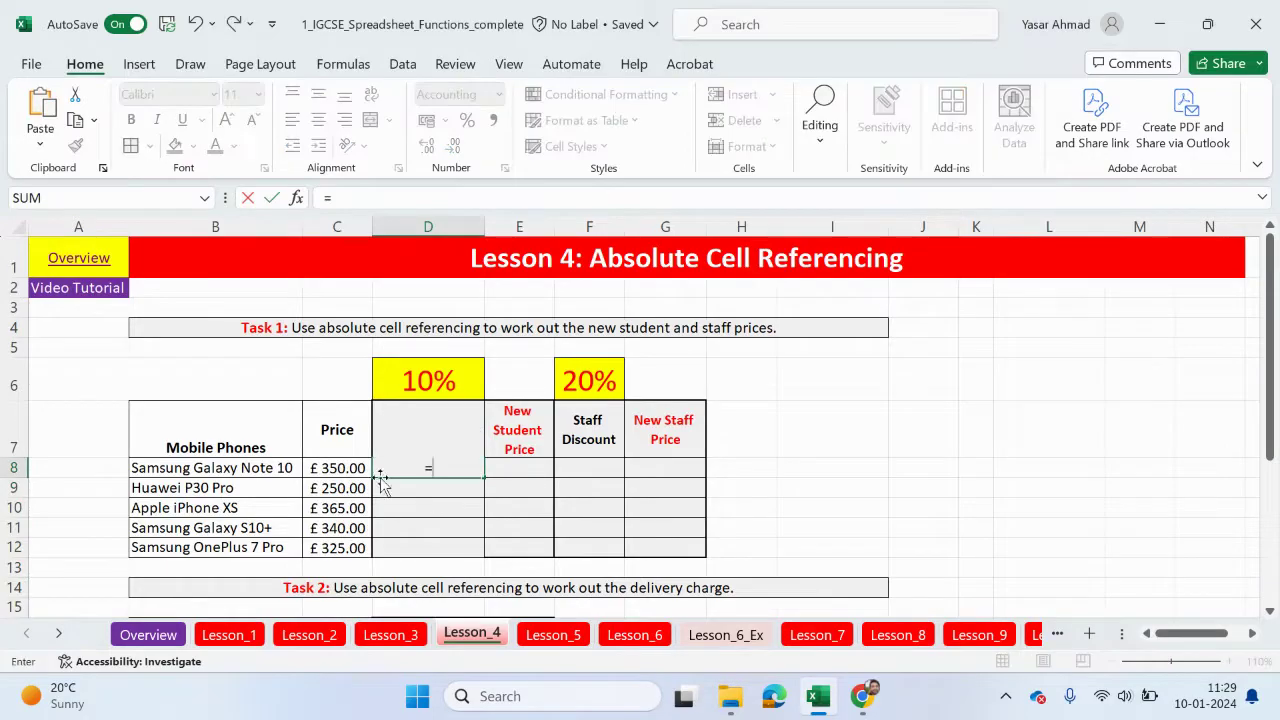
left_click(336, 470)
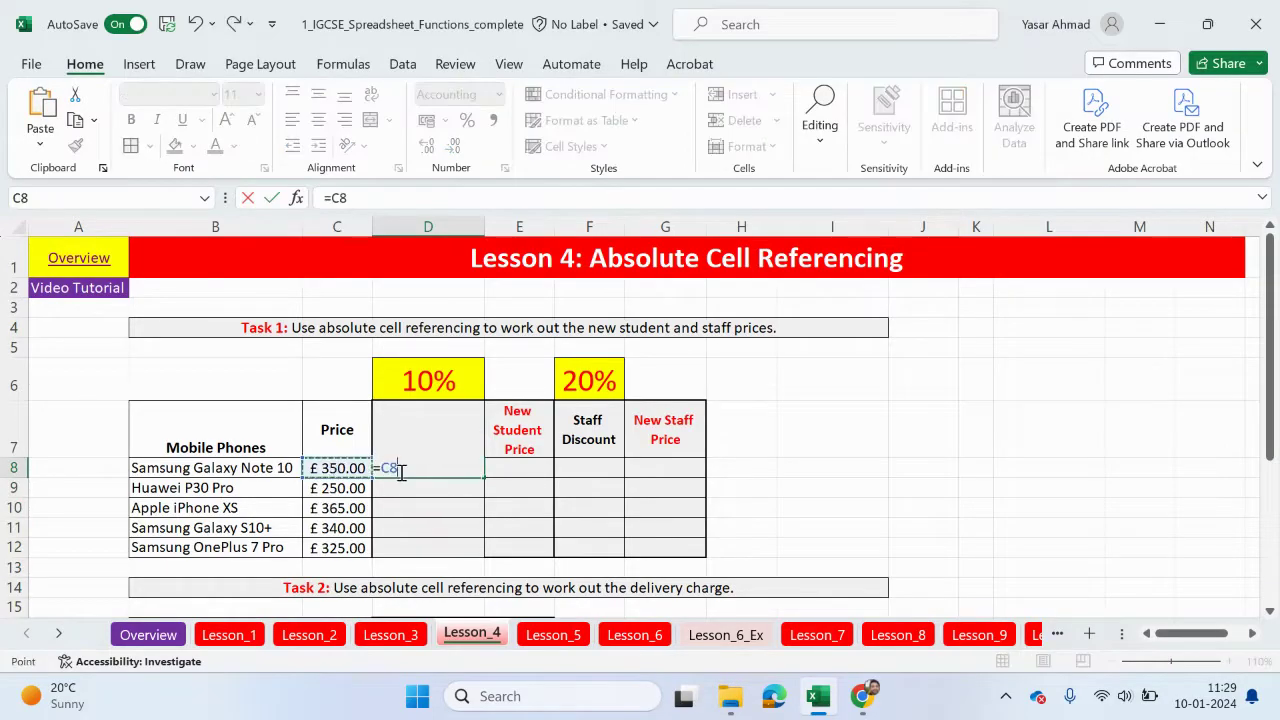
type("*")
left_click(428, 378)
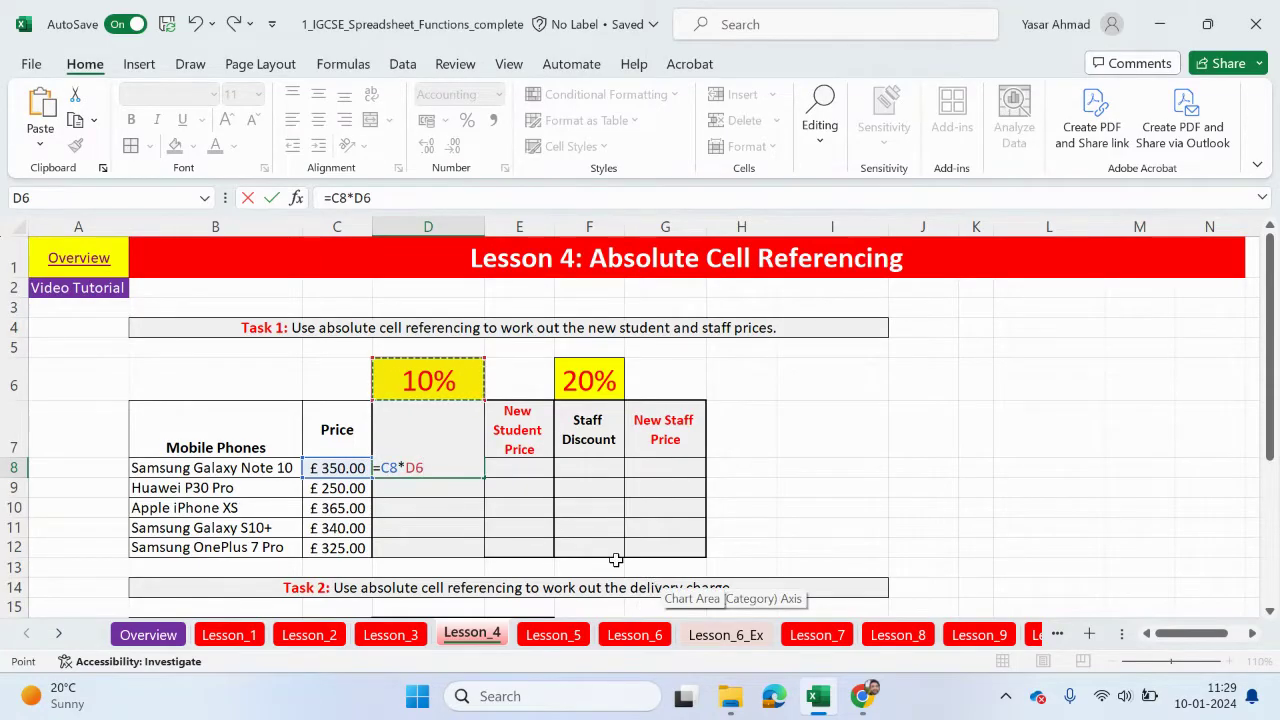
key("F4")
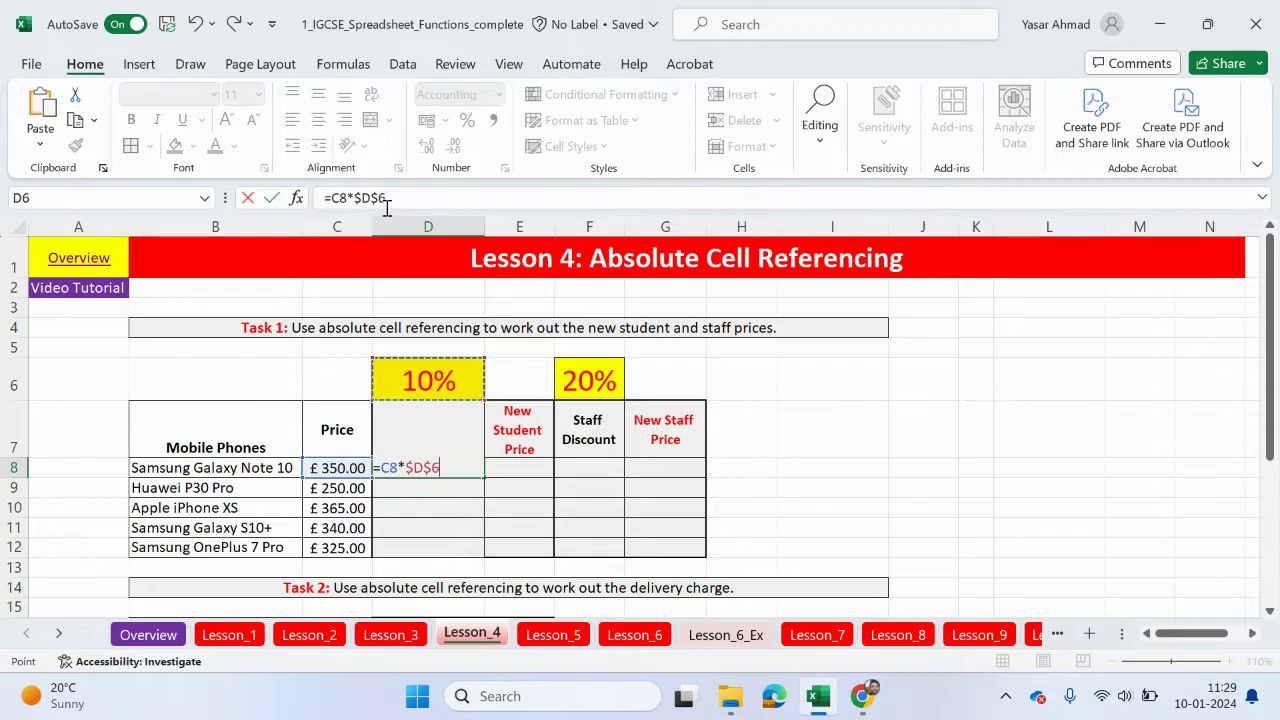
key("Return")
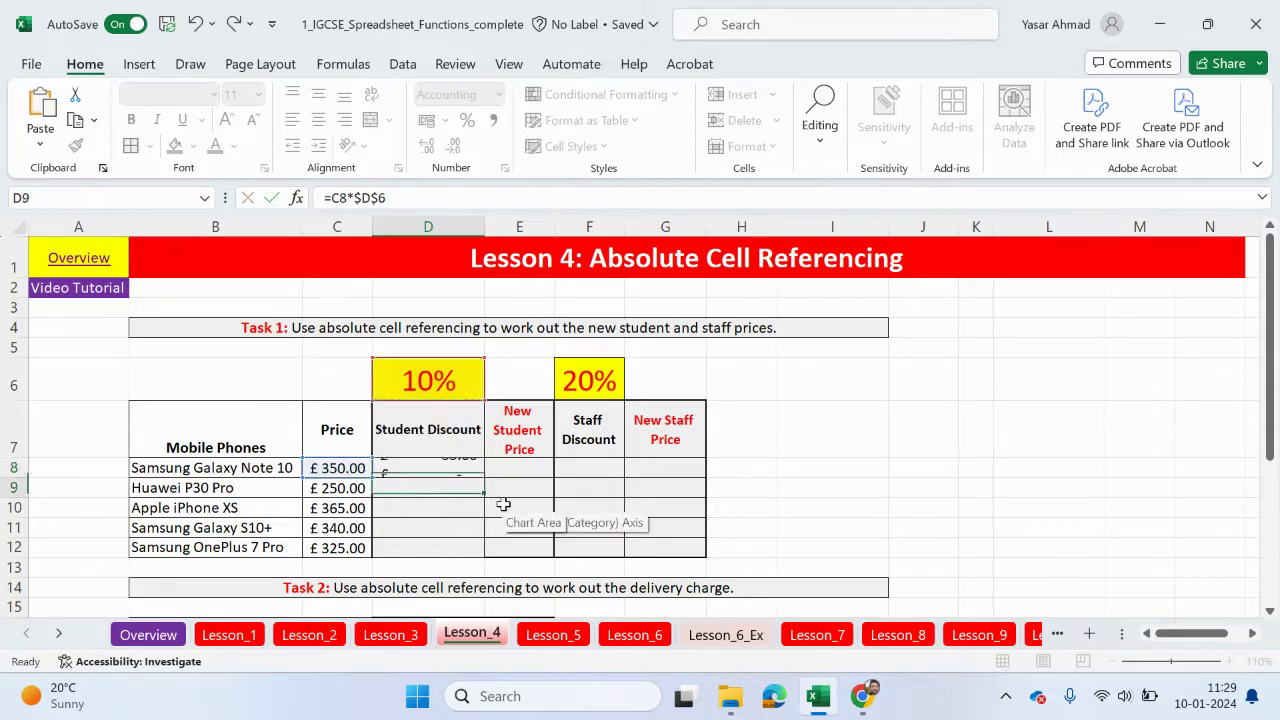
left_click(476, 470)
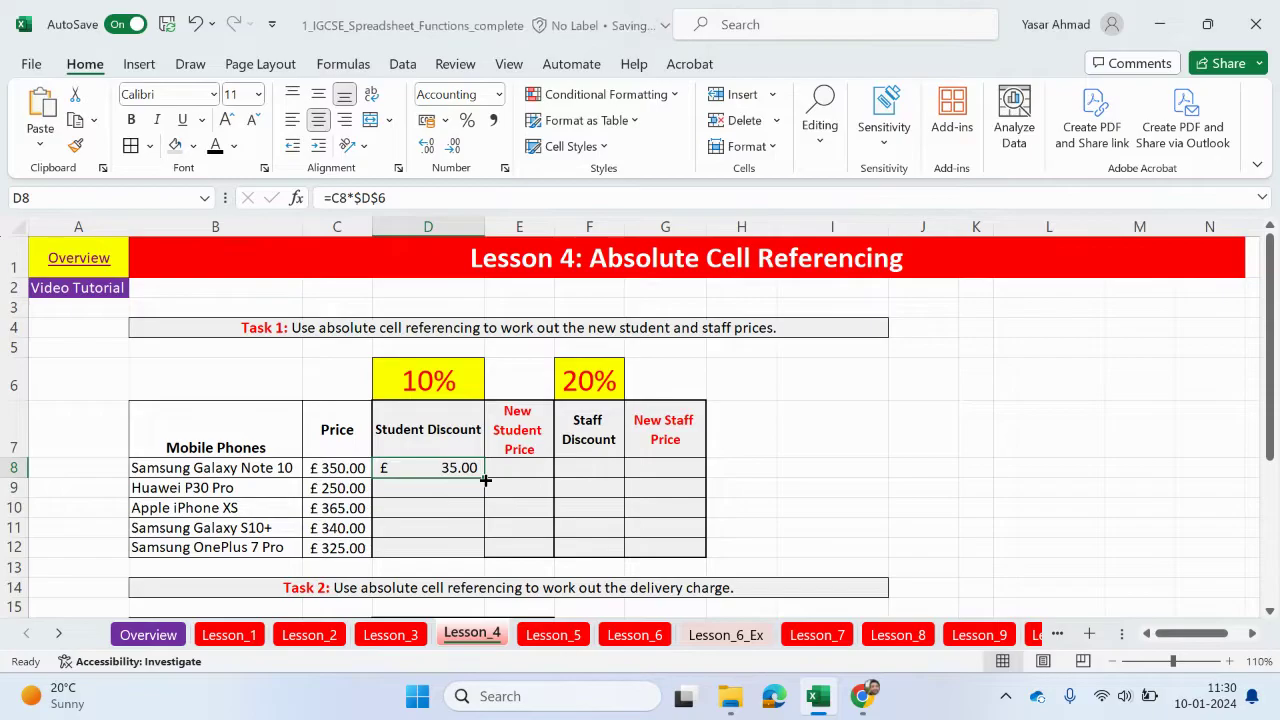
double_click(485, 480)
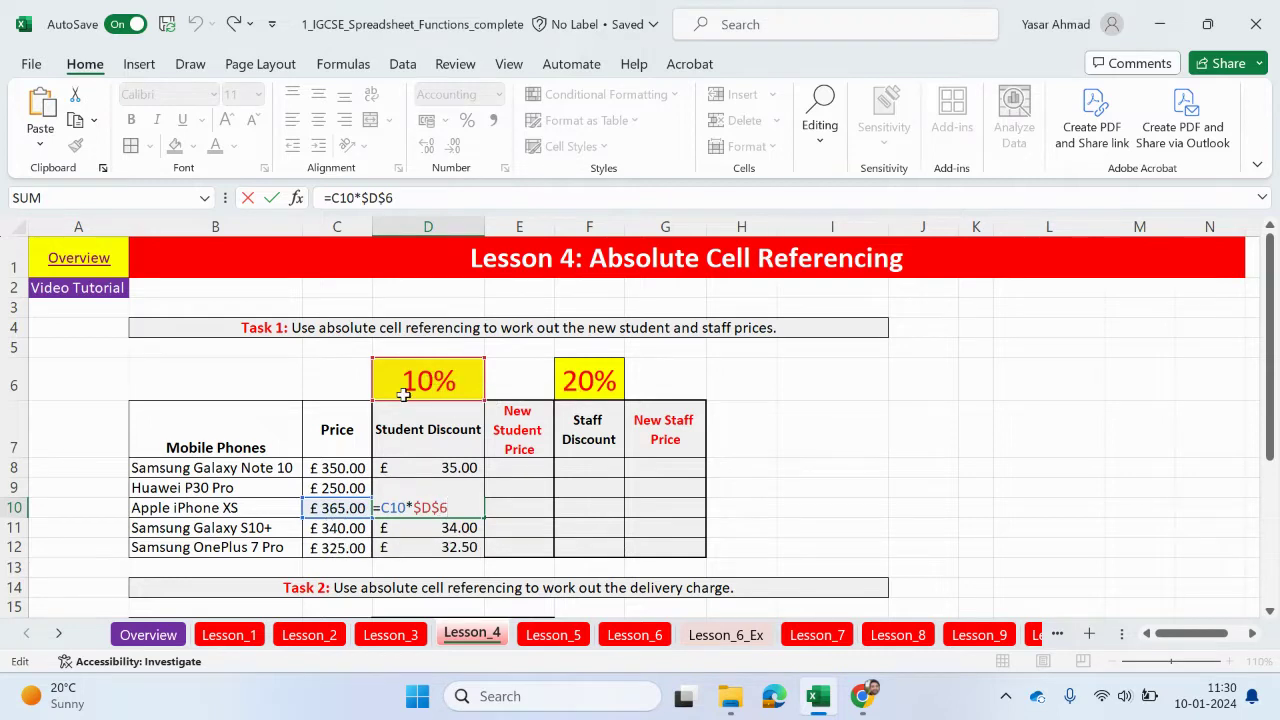
- Enter =C8-D8 in E8 and fill the New Student Price down to E12
key("Return")
left_click(519, 468)
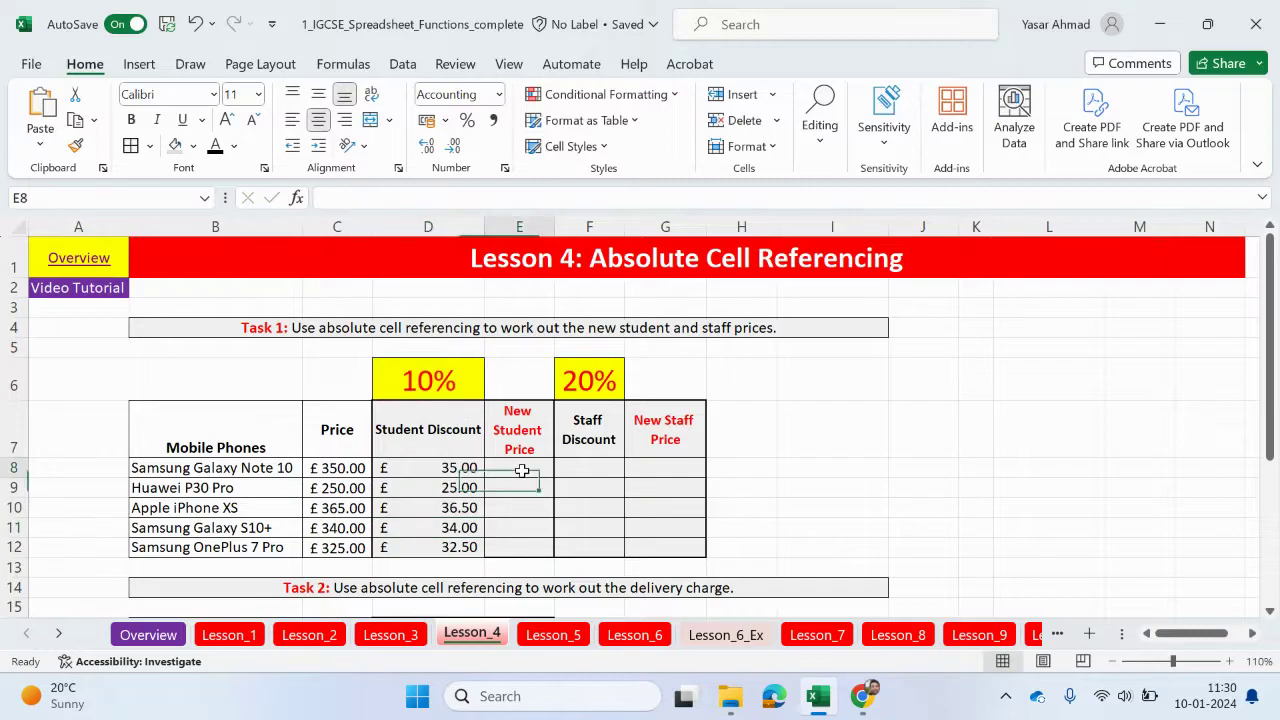
type("=")
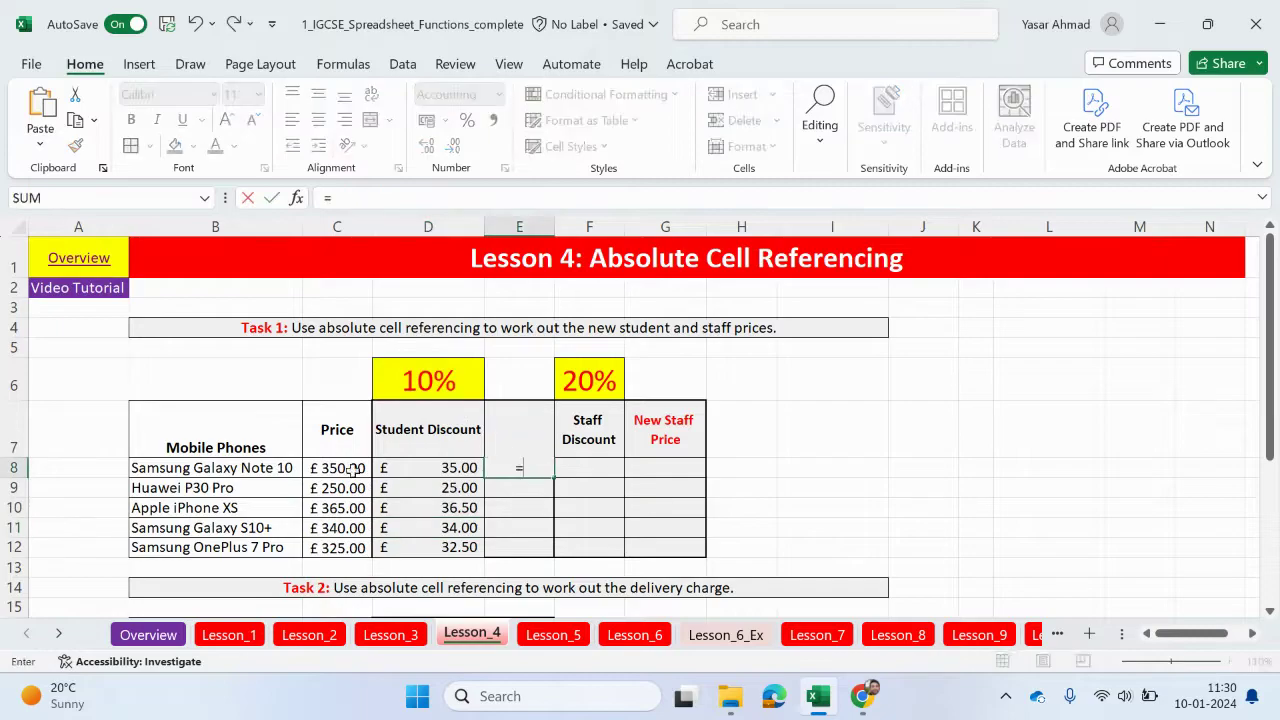
left_click(340, 468)
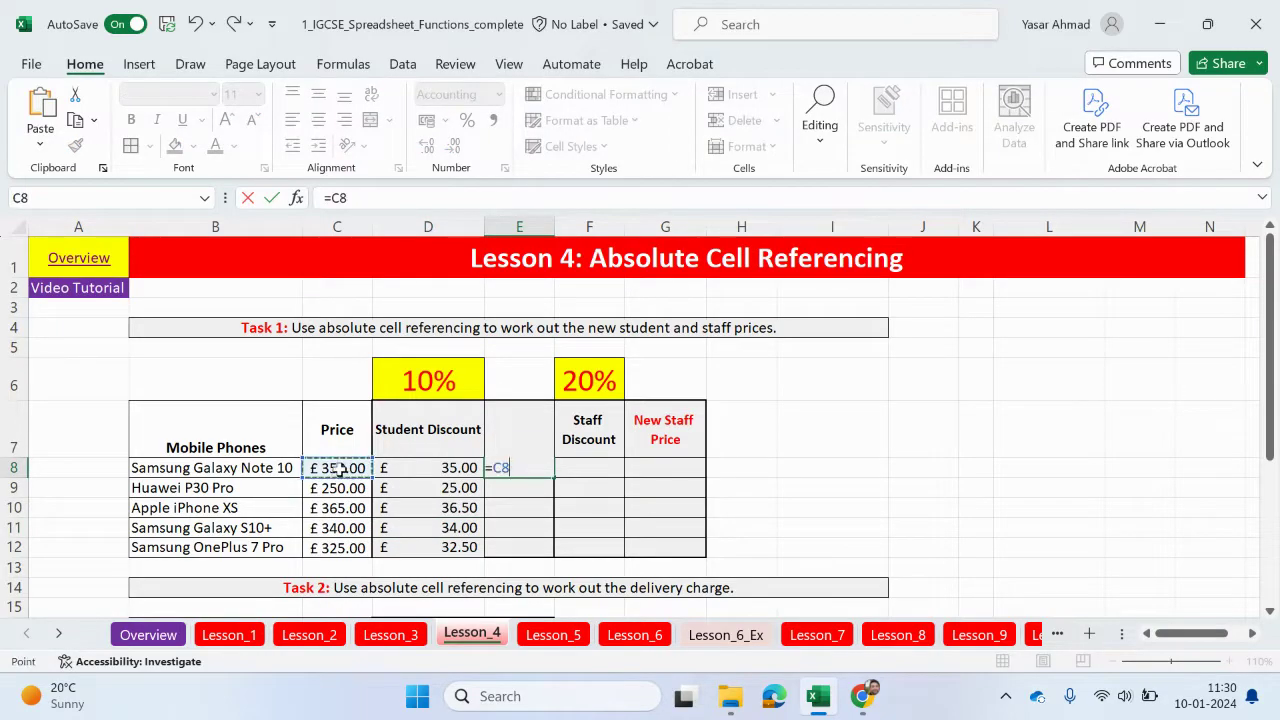
type("-")
left_click(430, 468)
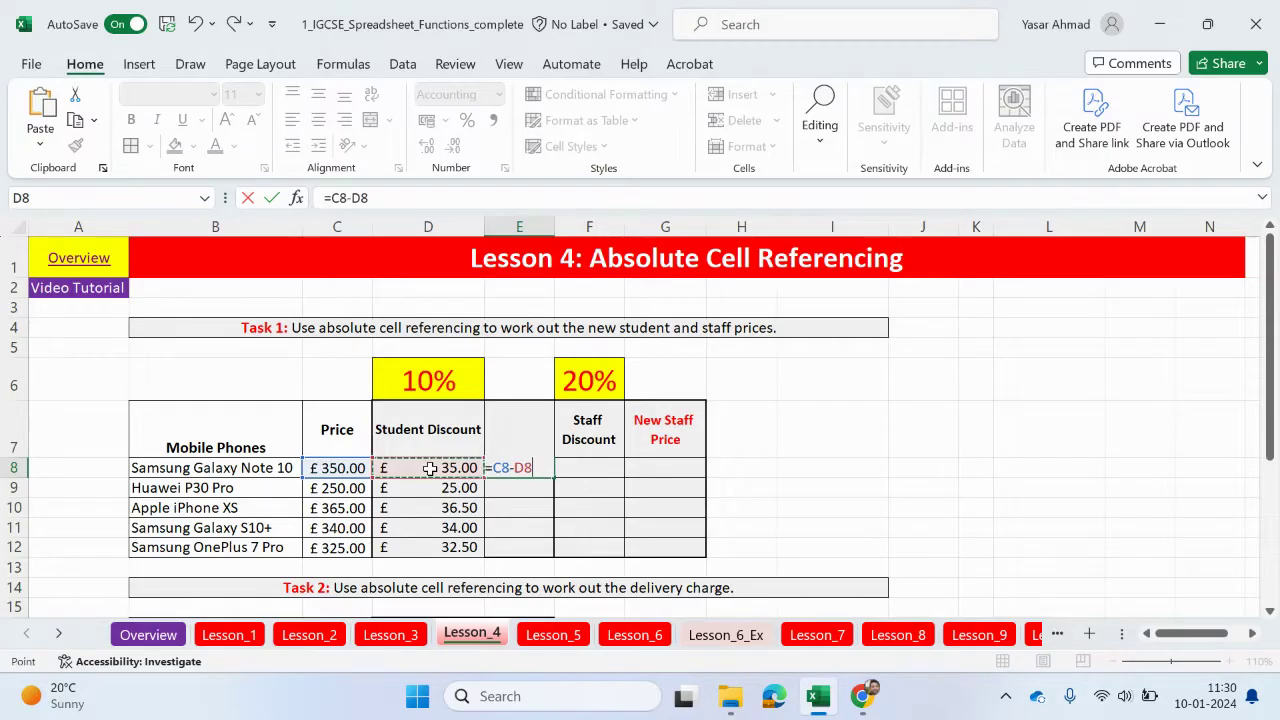
key("Return")
left_click(543, 468)
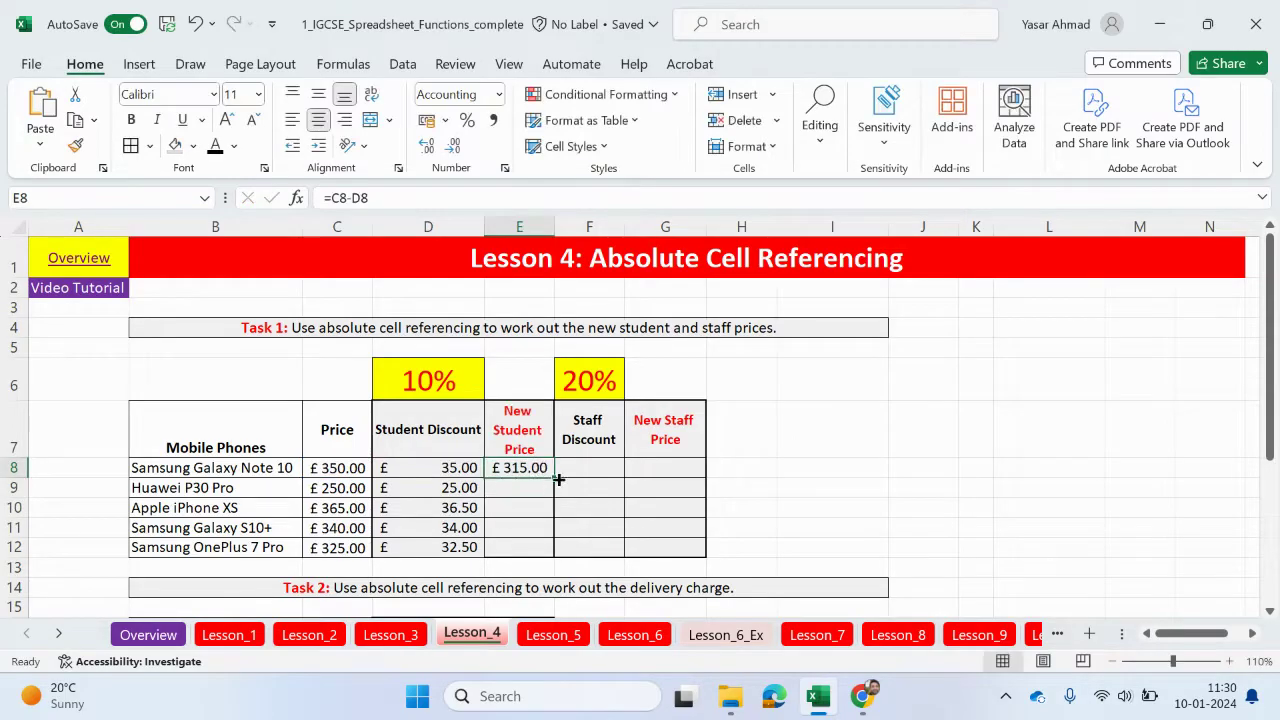
left_click_drag(553, 477, 540, 557)
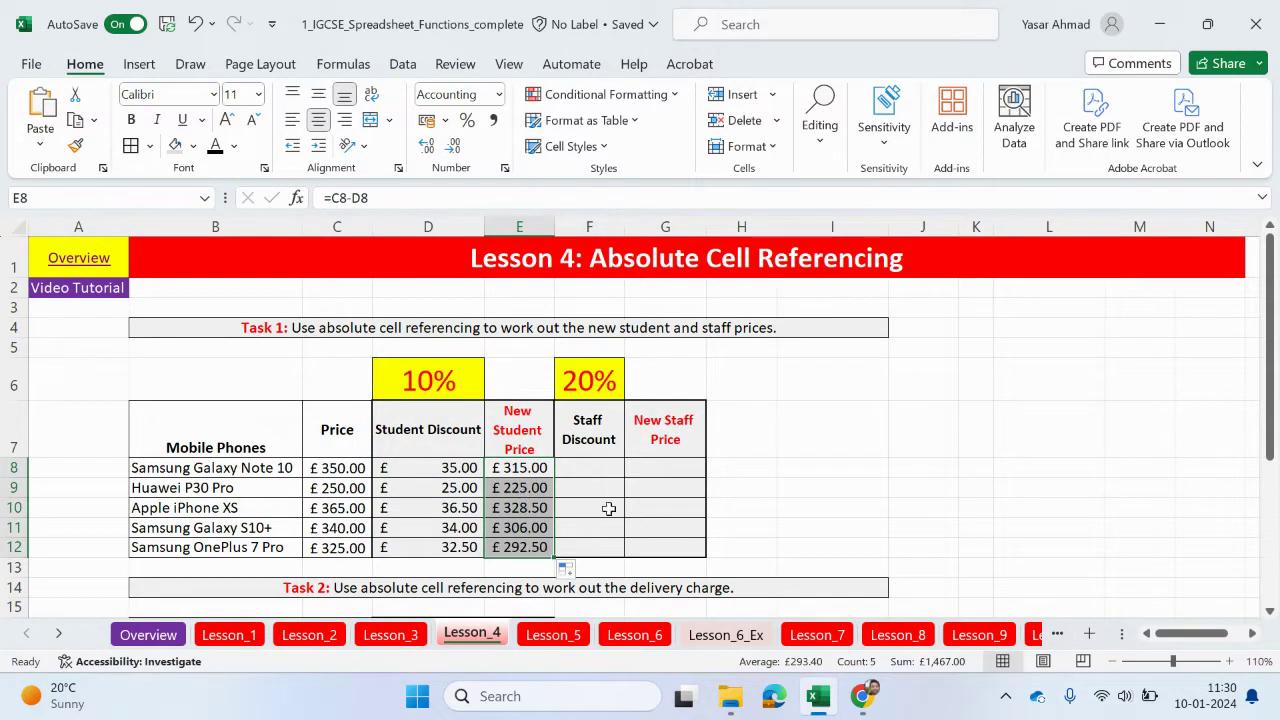
- Enter the staff discount formula =C8*$F$6 in F8
left_click(606, 472)
type("=")
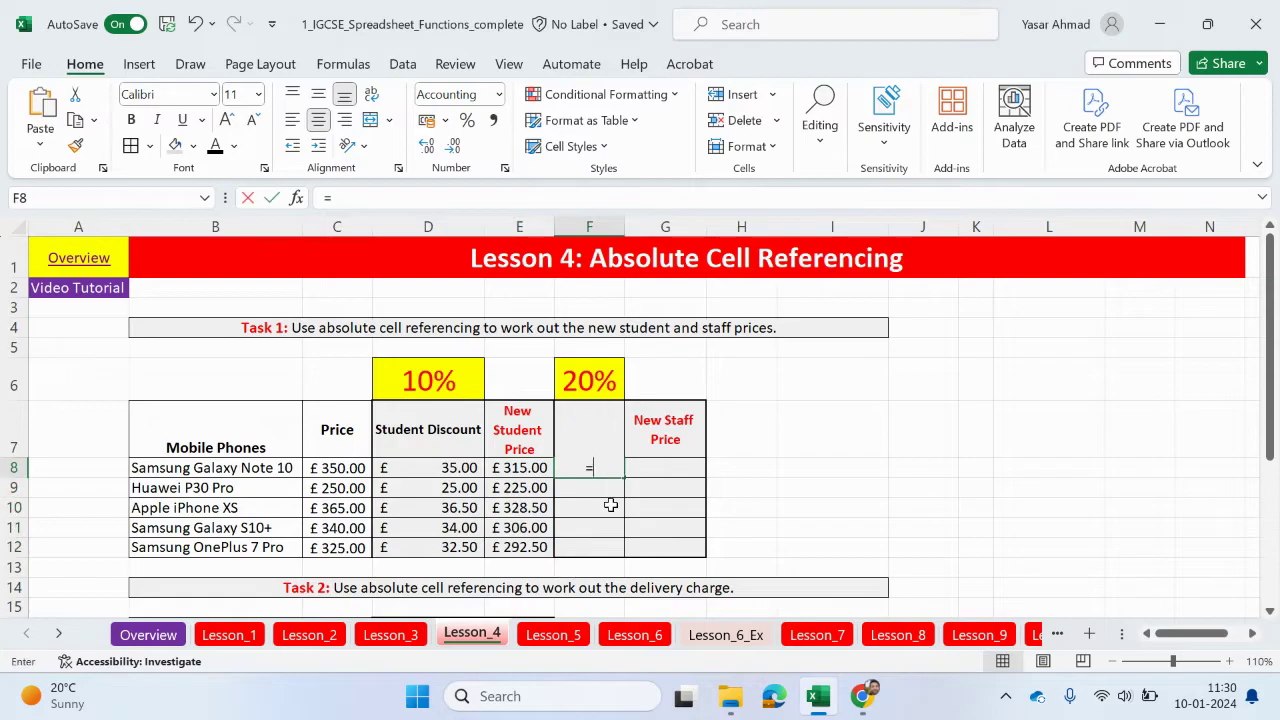
left_click(352, 467)
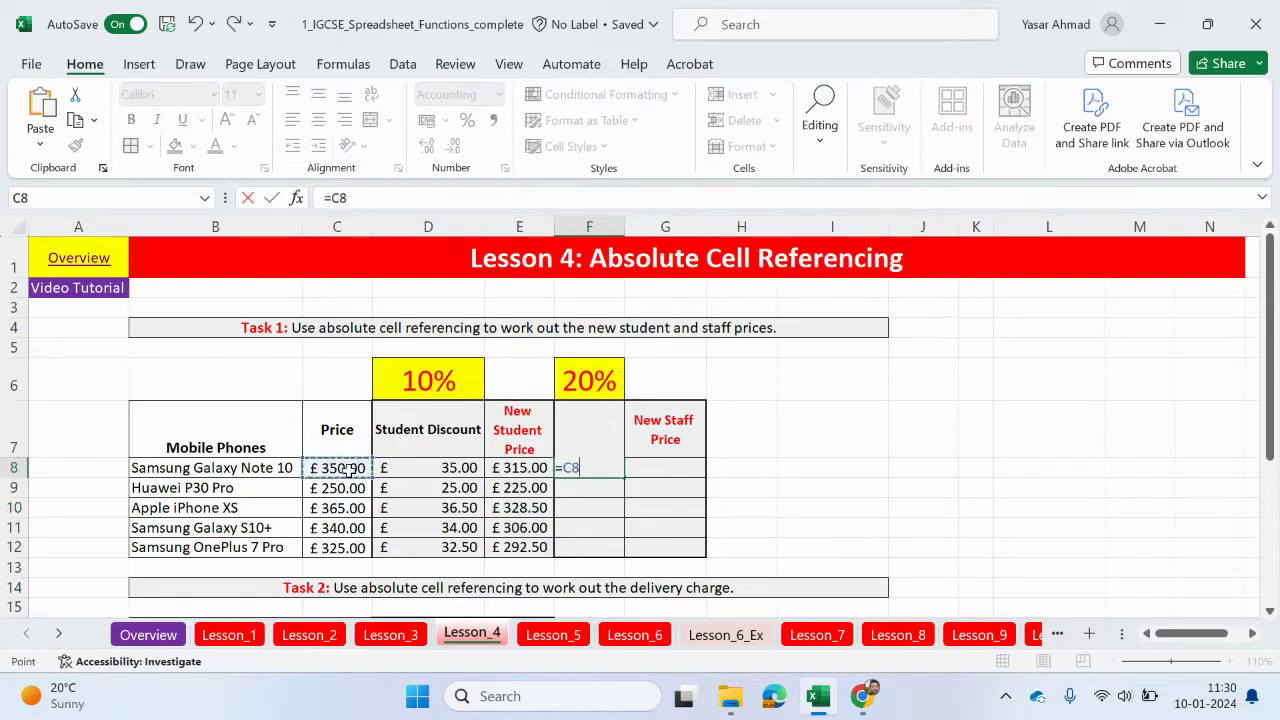
type("*")
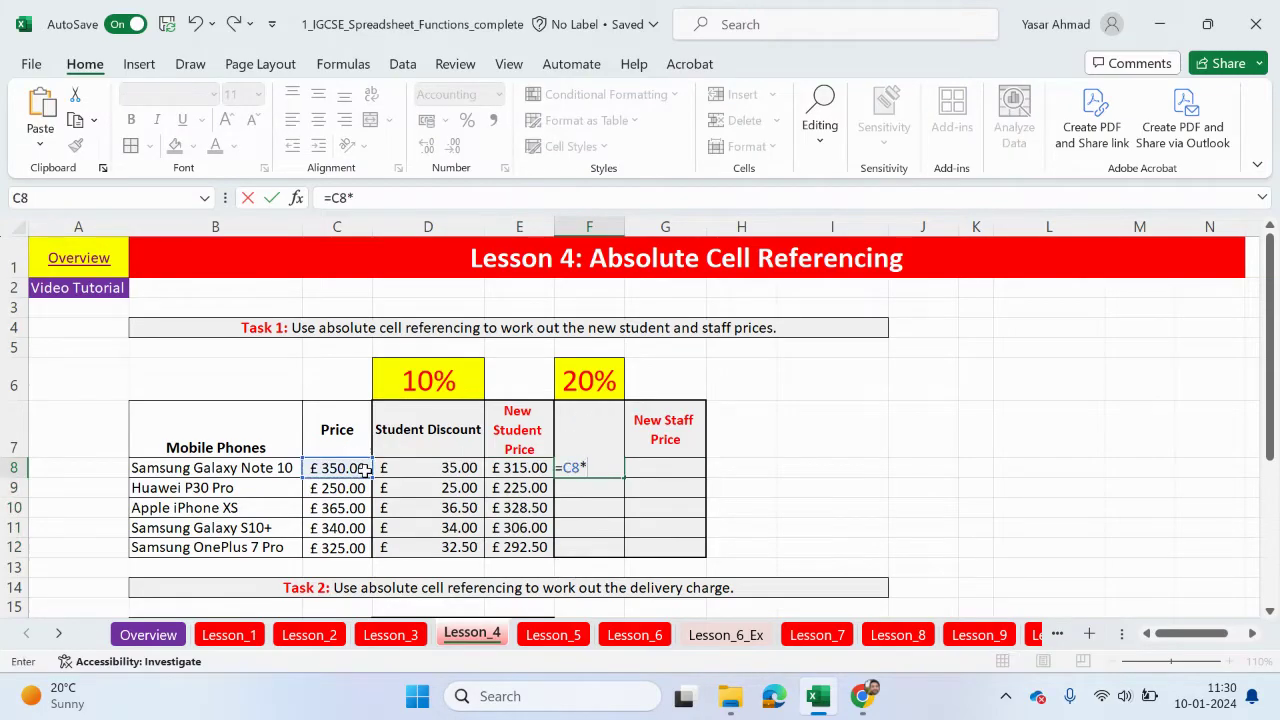
left_click(593, 375)
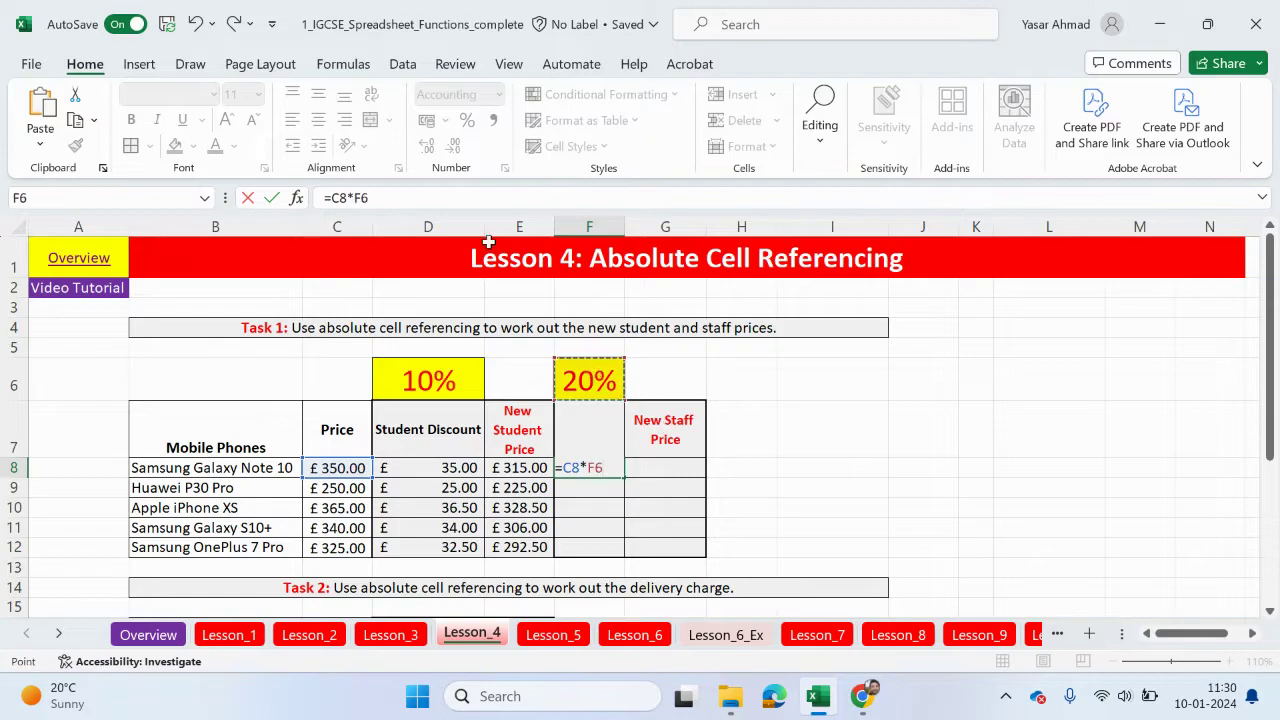
left_click(347, 197)
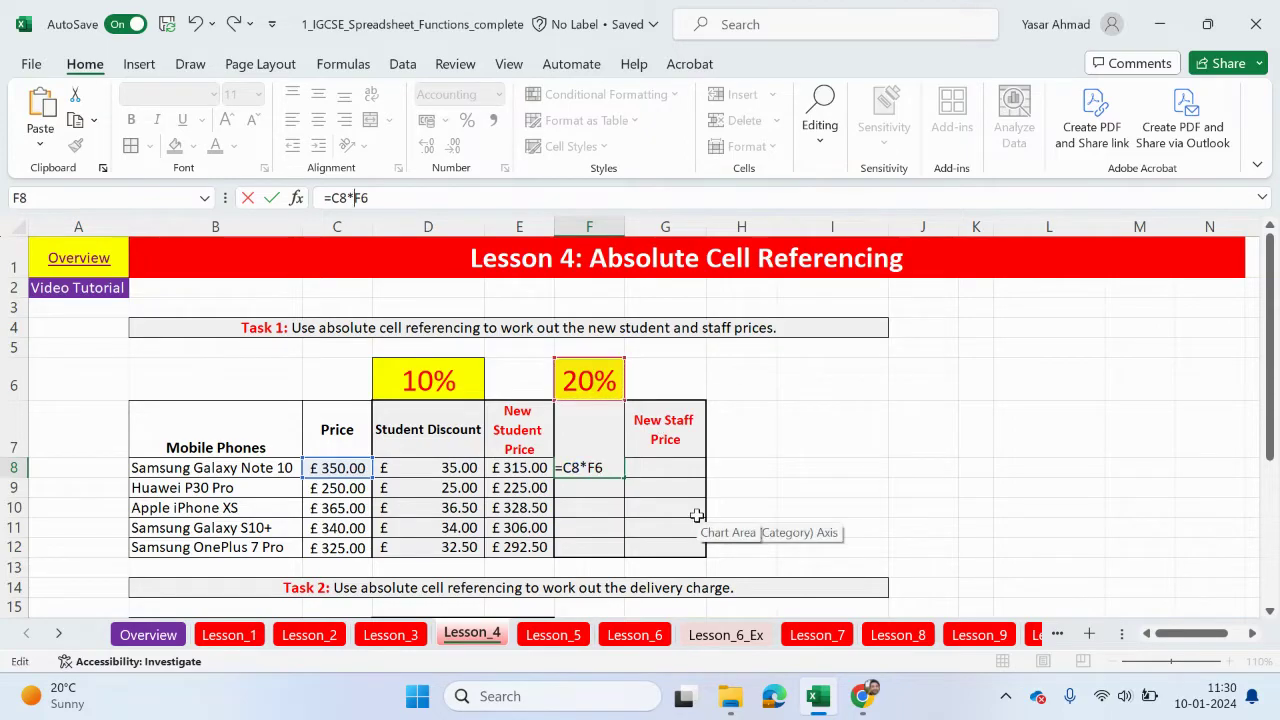
type("$F$")
key("ctrl+Return")
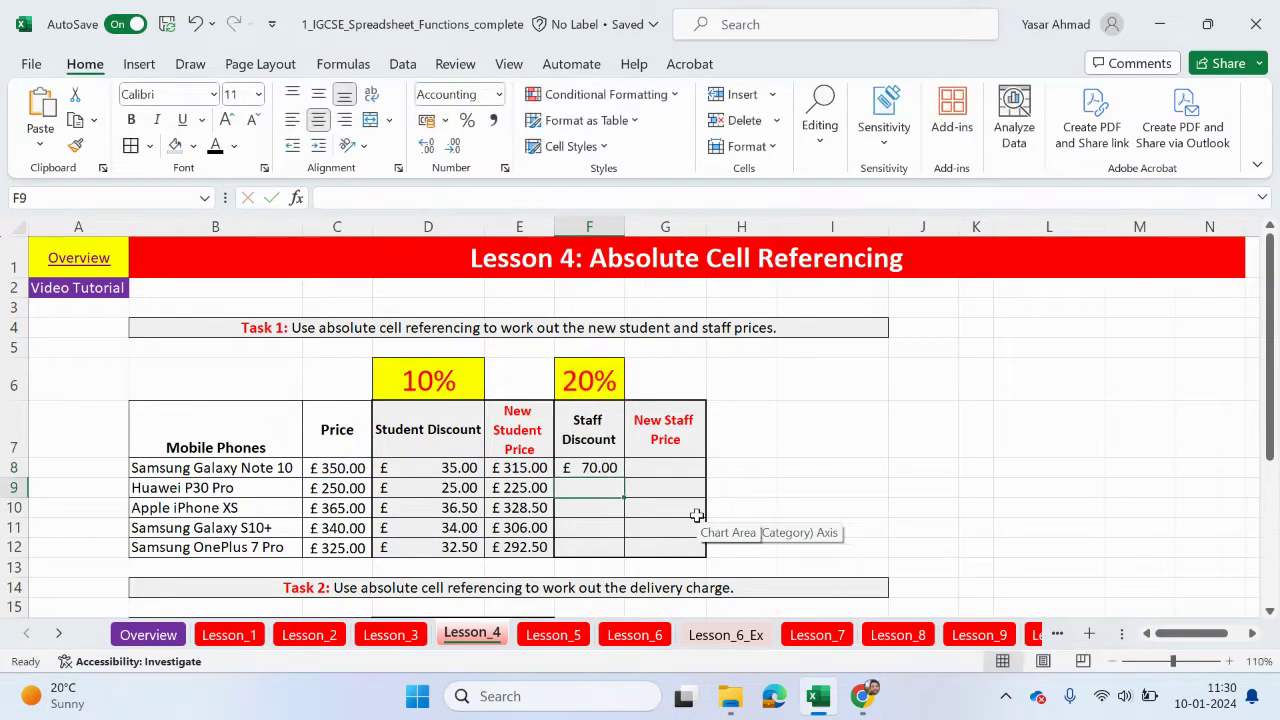
- Fill the staff discount formula down to F12 and confirm F11 still uses $F$6
double_click(586, 465)
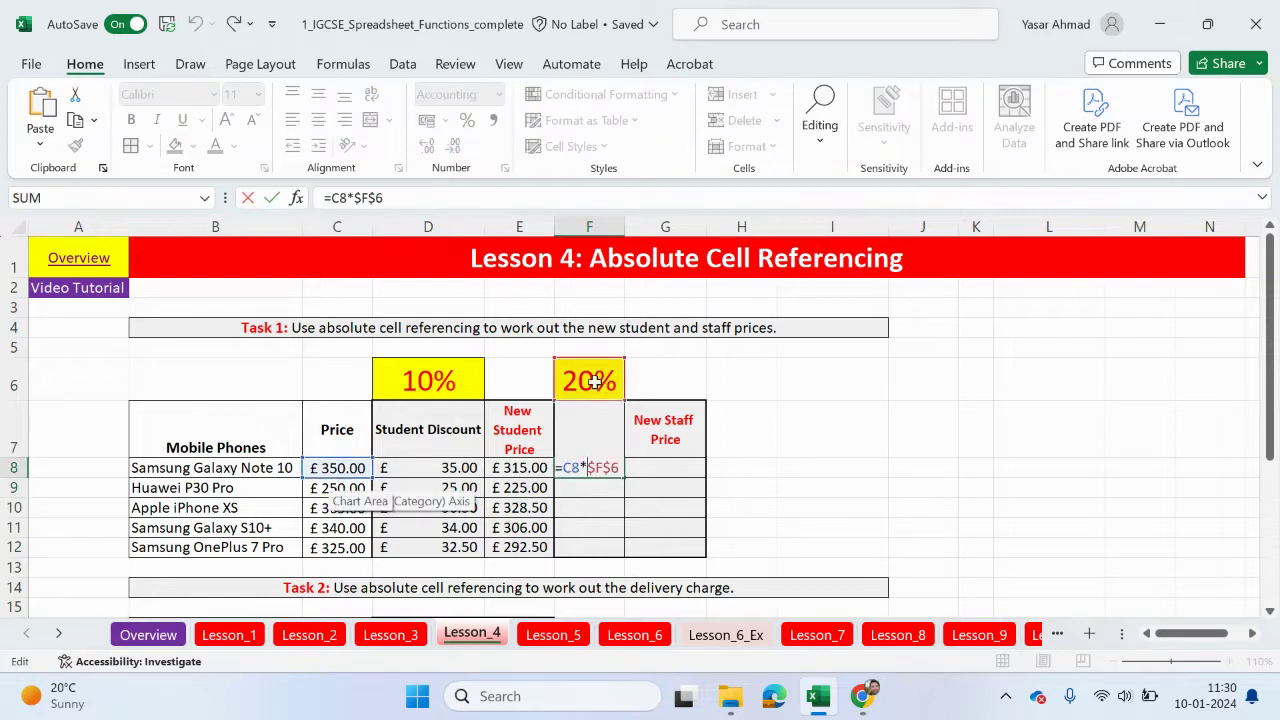
key("Return")
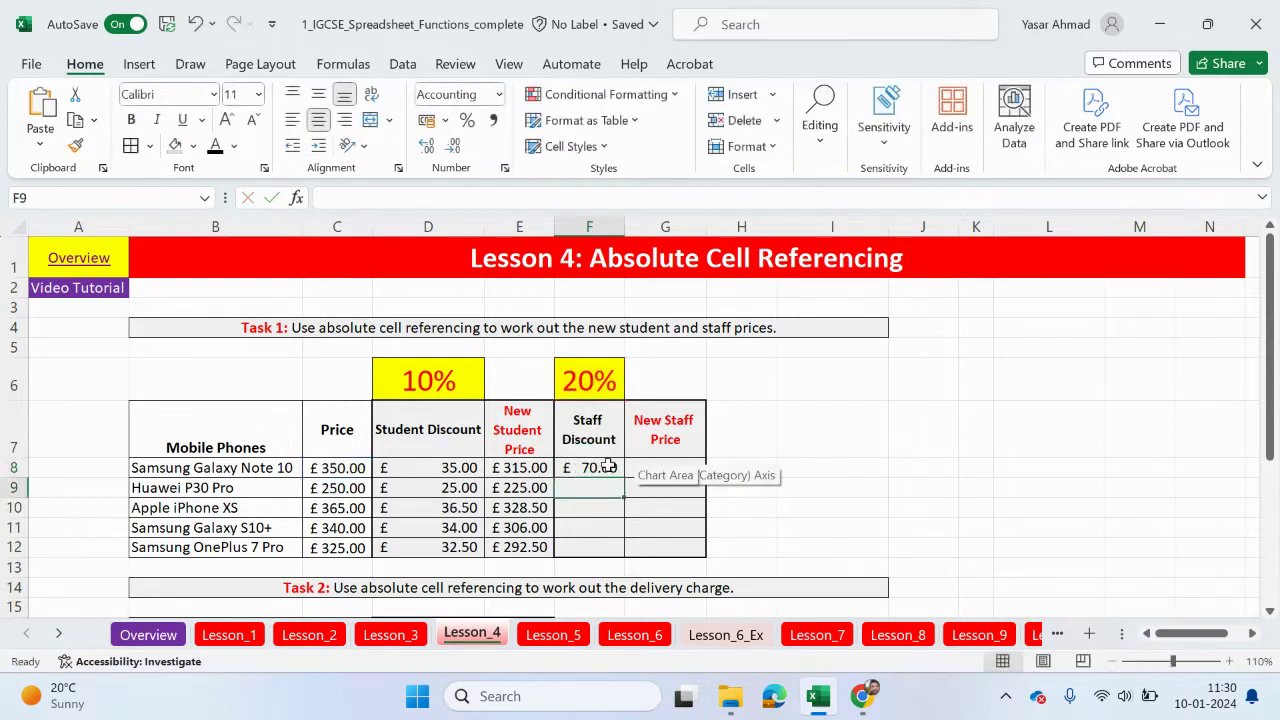
left_click(608, 467)
left_click_drag(621, 474, 620, 552)
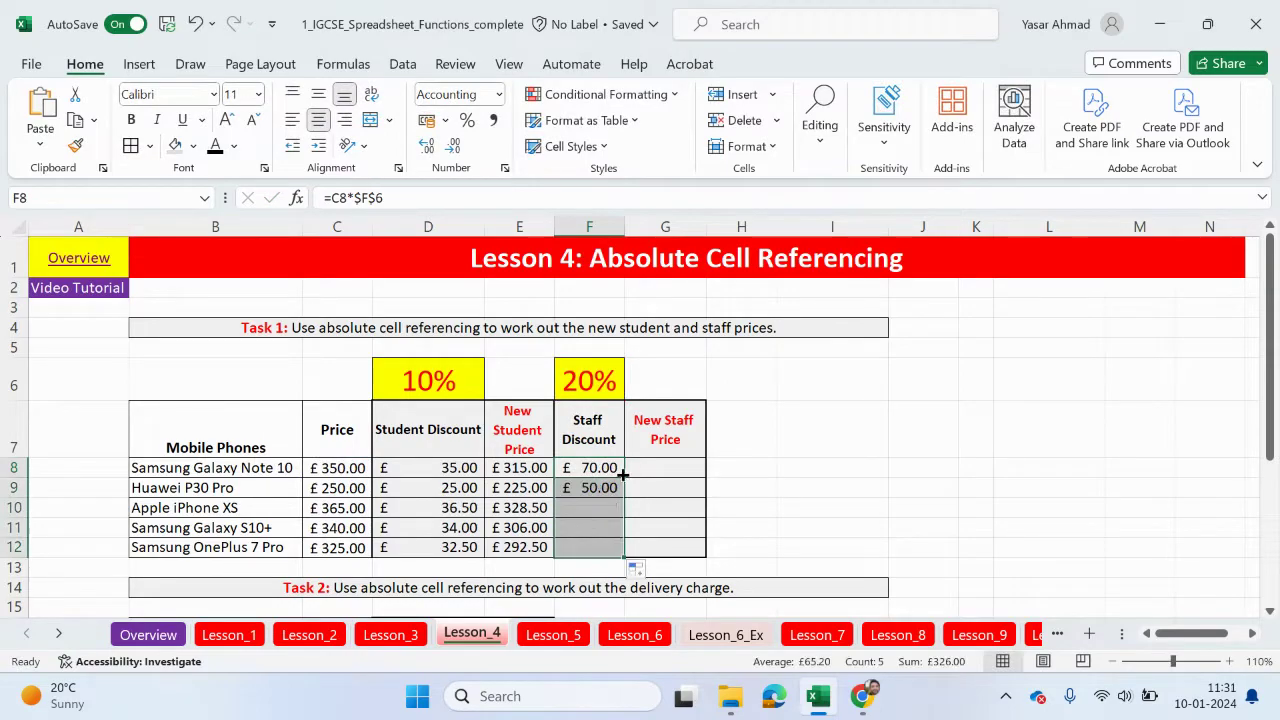
double_click(600, 527)
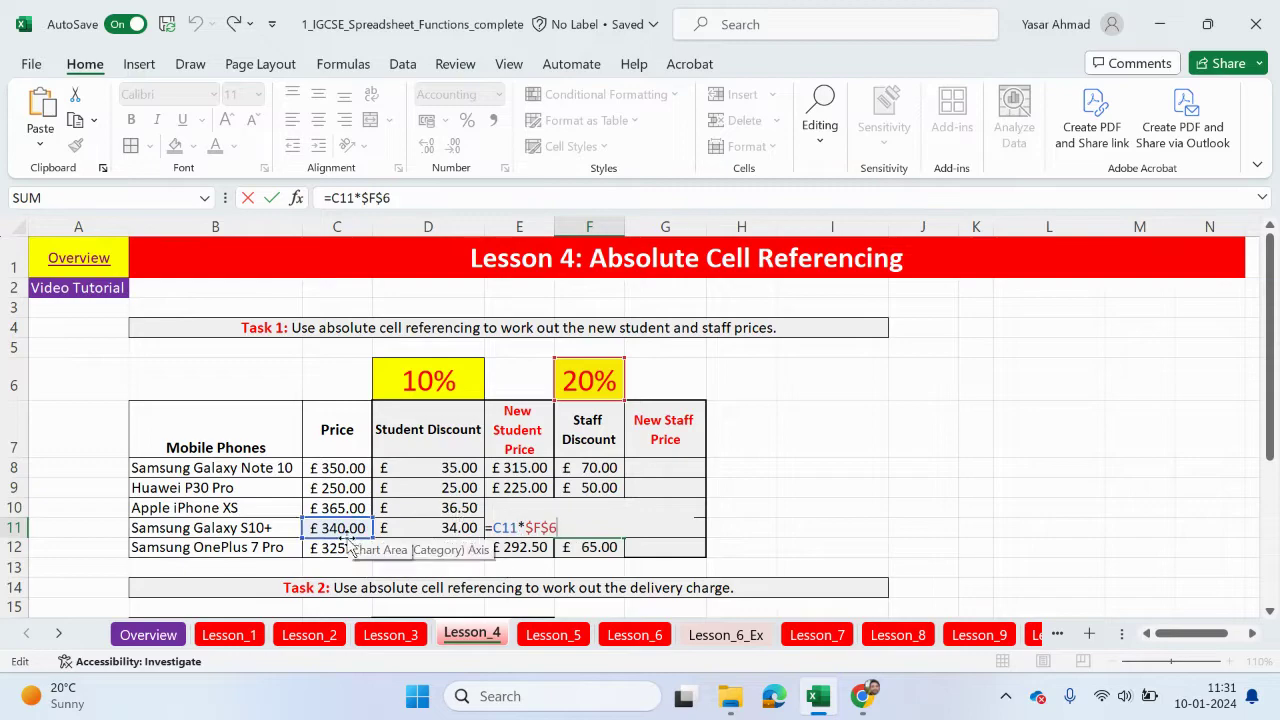
key("Return")
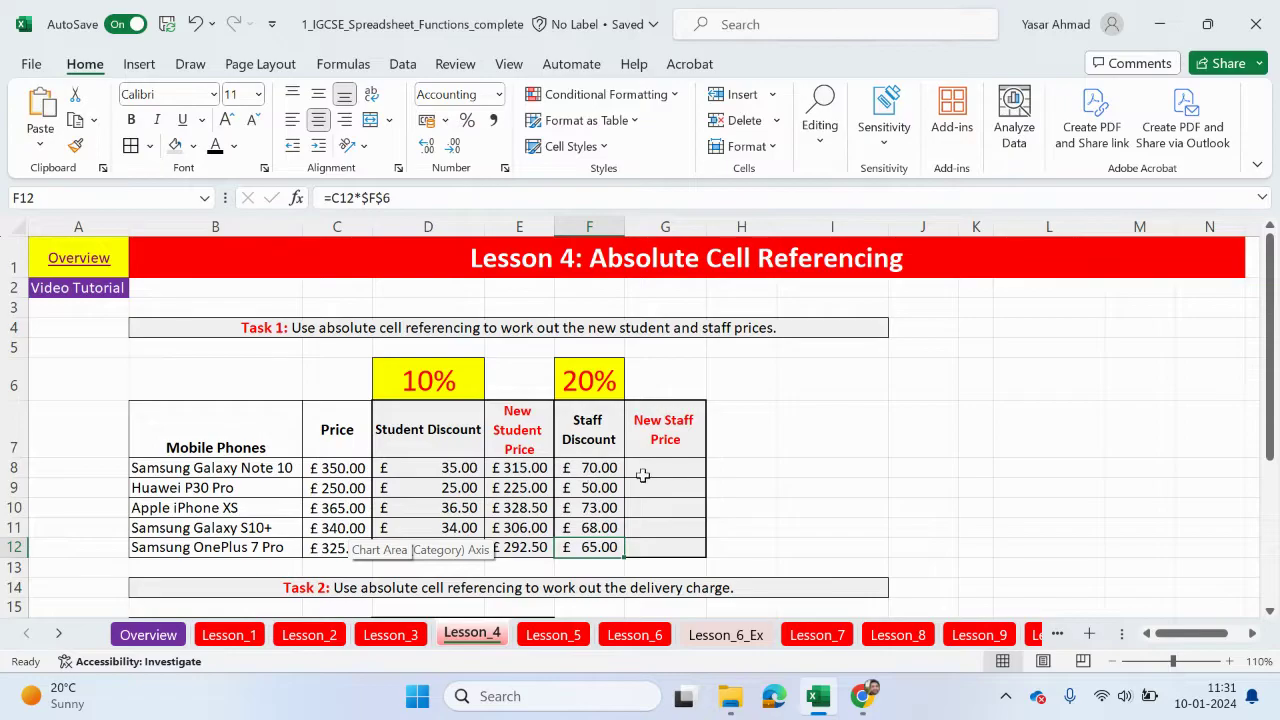
- Enter =C8-F8 in G8 and fill the New Staff Price down to G12
left_click(660, 468)
type("=")
left_click(322, 467)
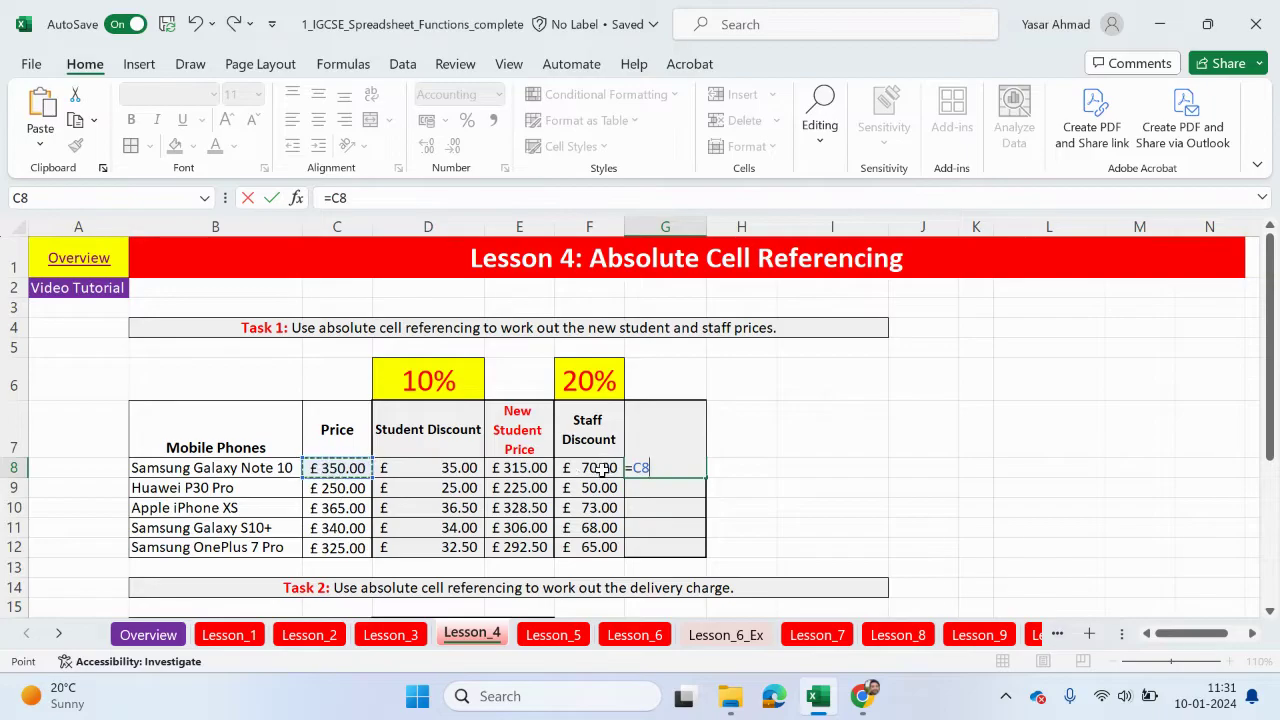
type("-")
left_click(601, 467)
key("Return")
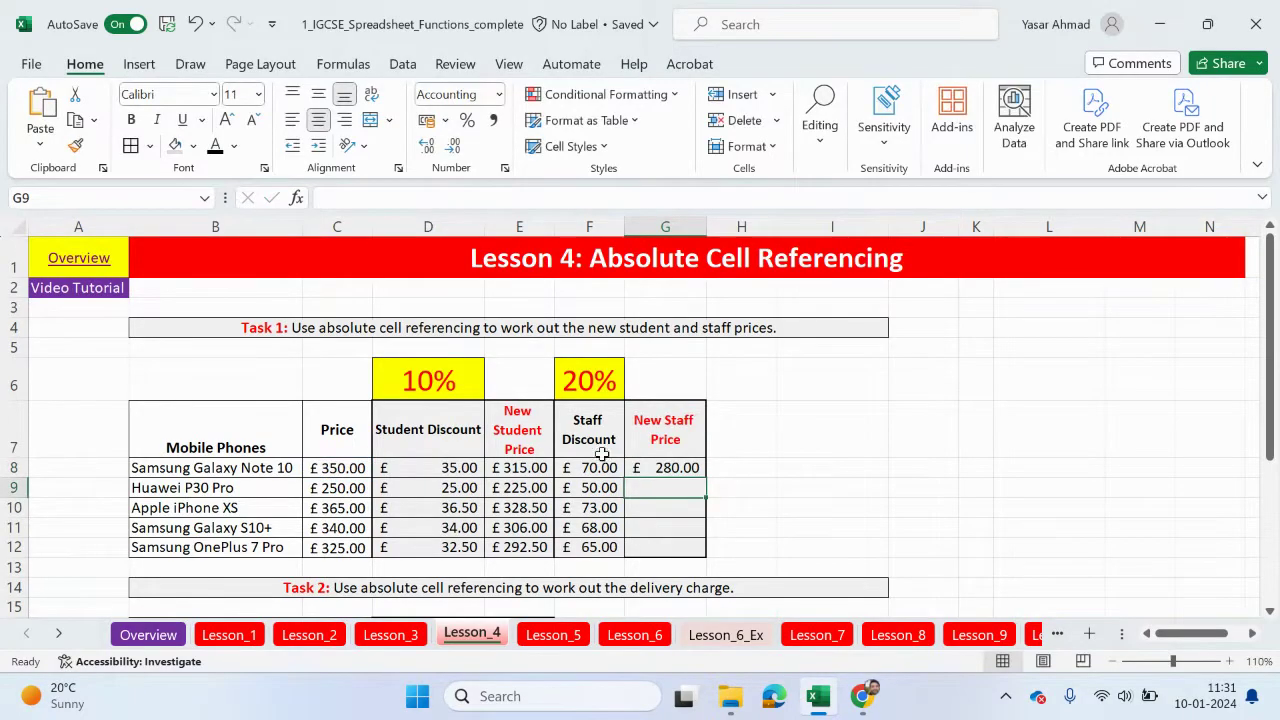
left_click(674, 467)
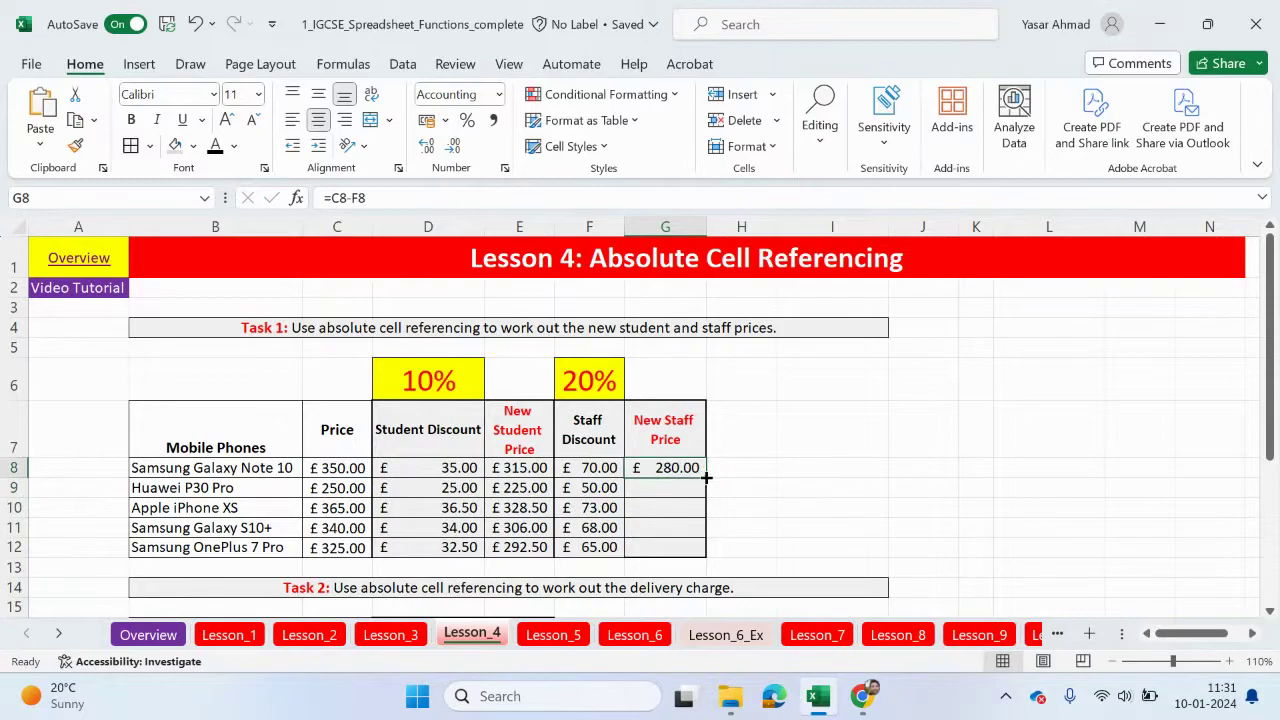
double_click(706, 478)
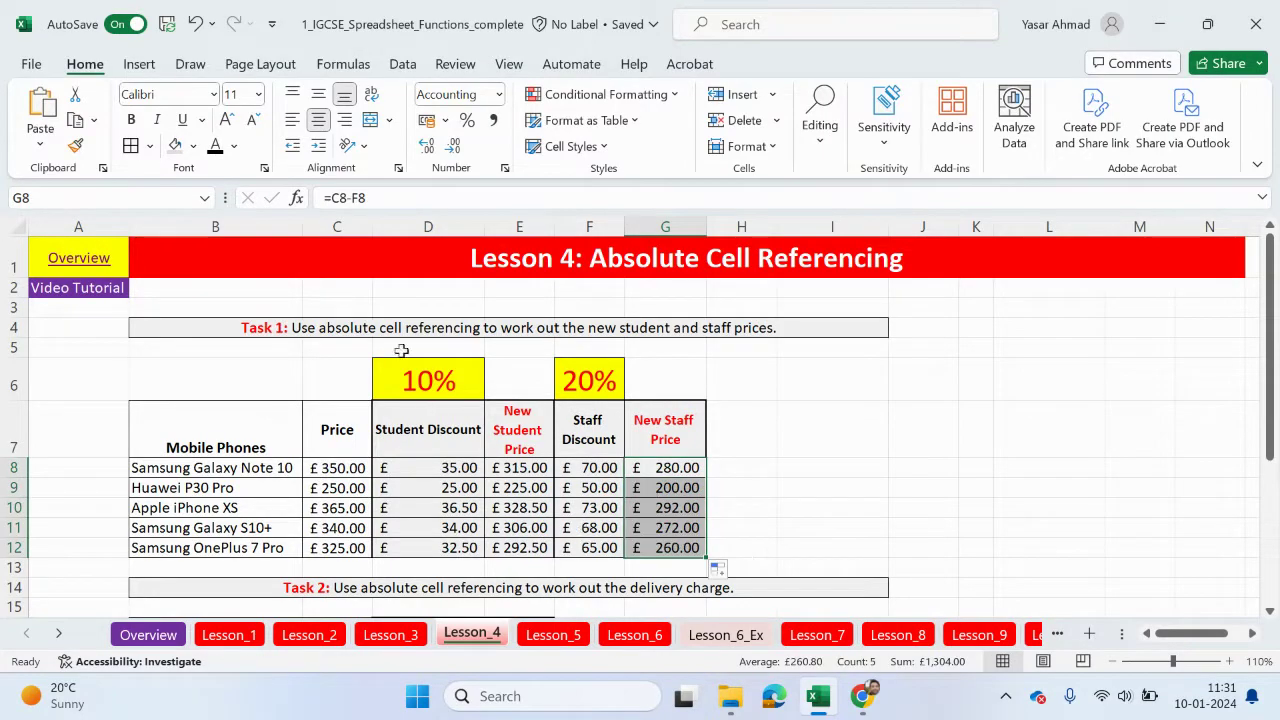
- Narrow the Student Discount column D
left_click(480, 227)
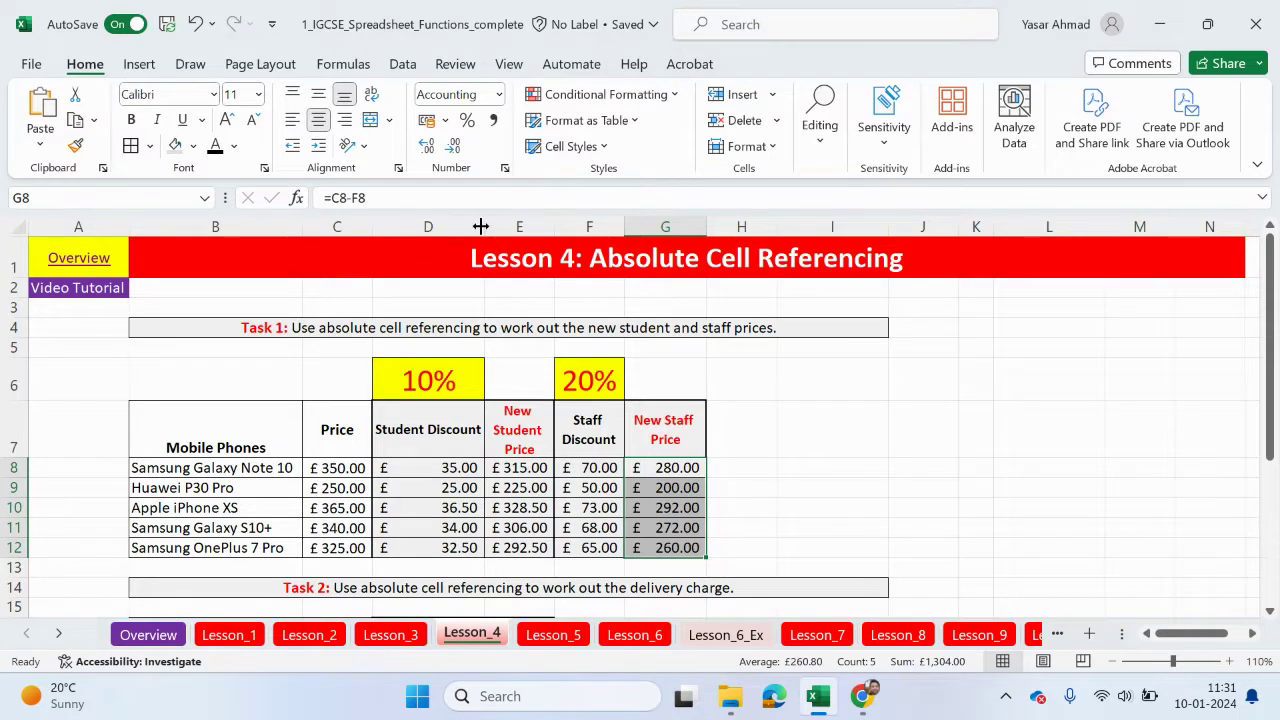
left_click(624, 227)
left_click_drag(484, 227, 443, 235)
- Change the F6 staff rate from 20% to 22.5% and check F10's =C10*$F$6 formula
left_click(568, 389)
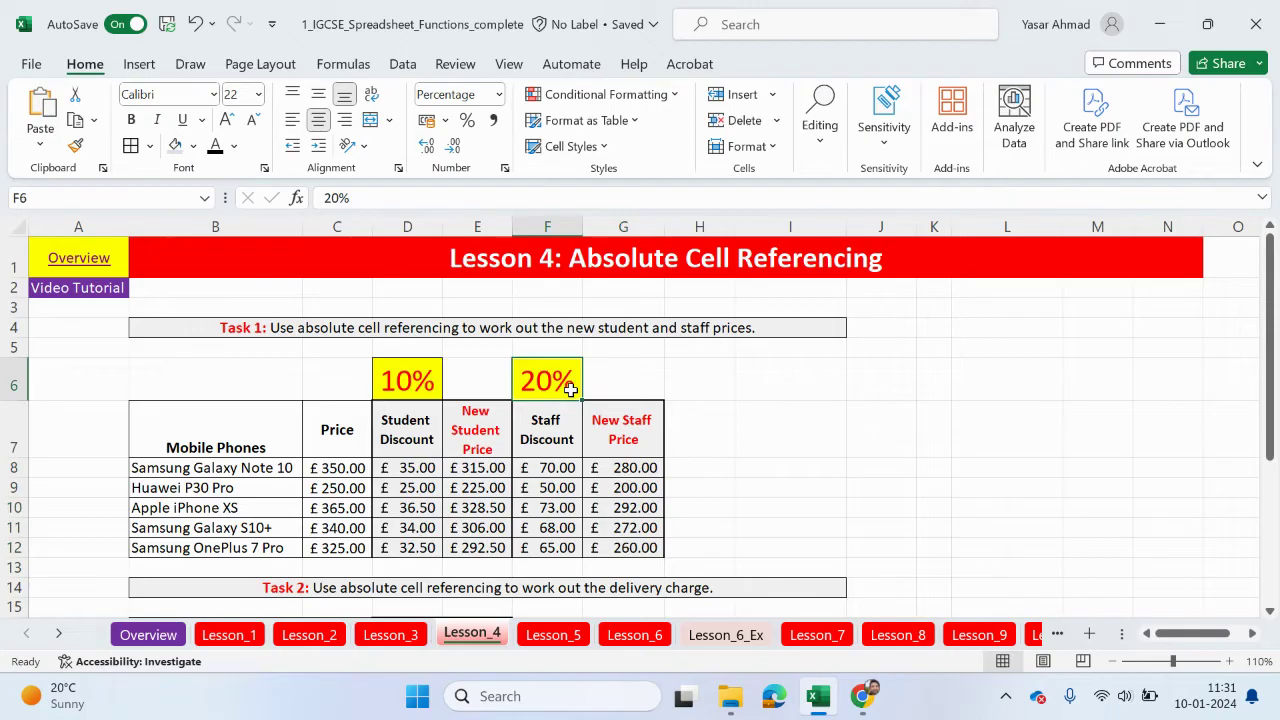
double_click(554, 383)
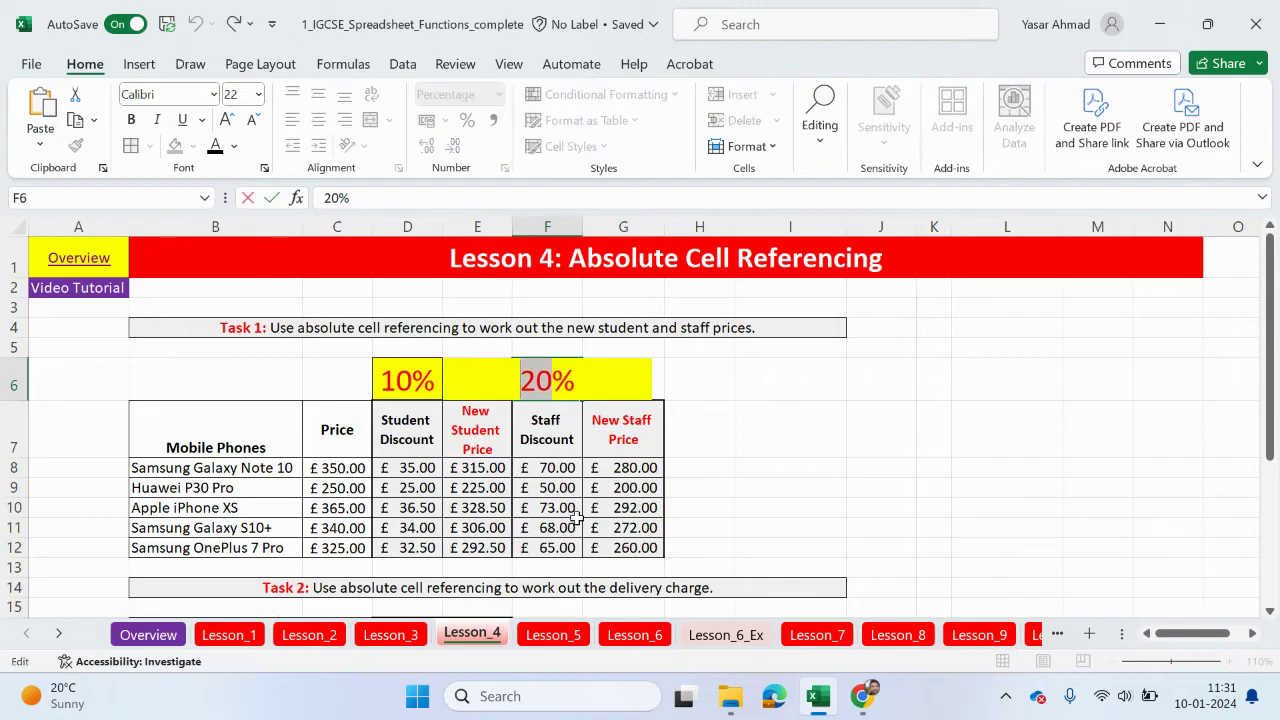
key("BackSpace")
type("2.5")
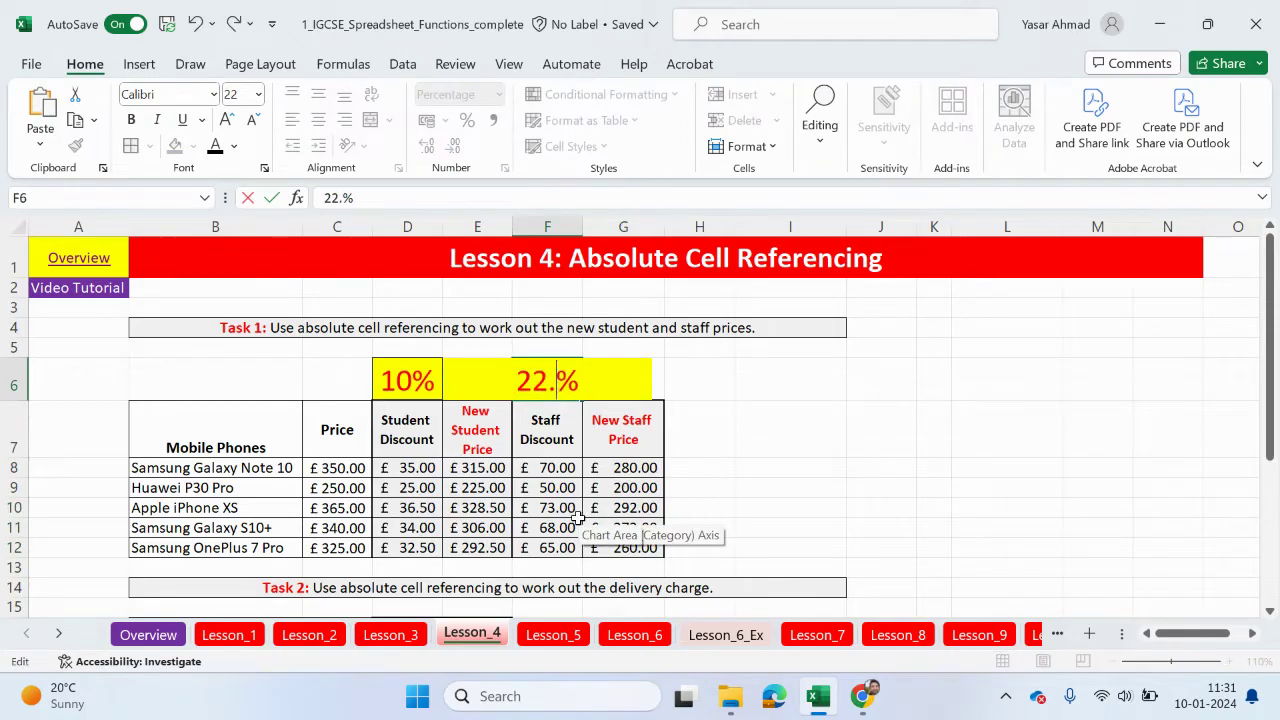
key("Return")
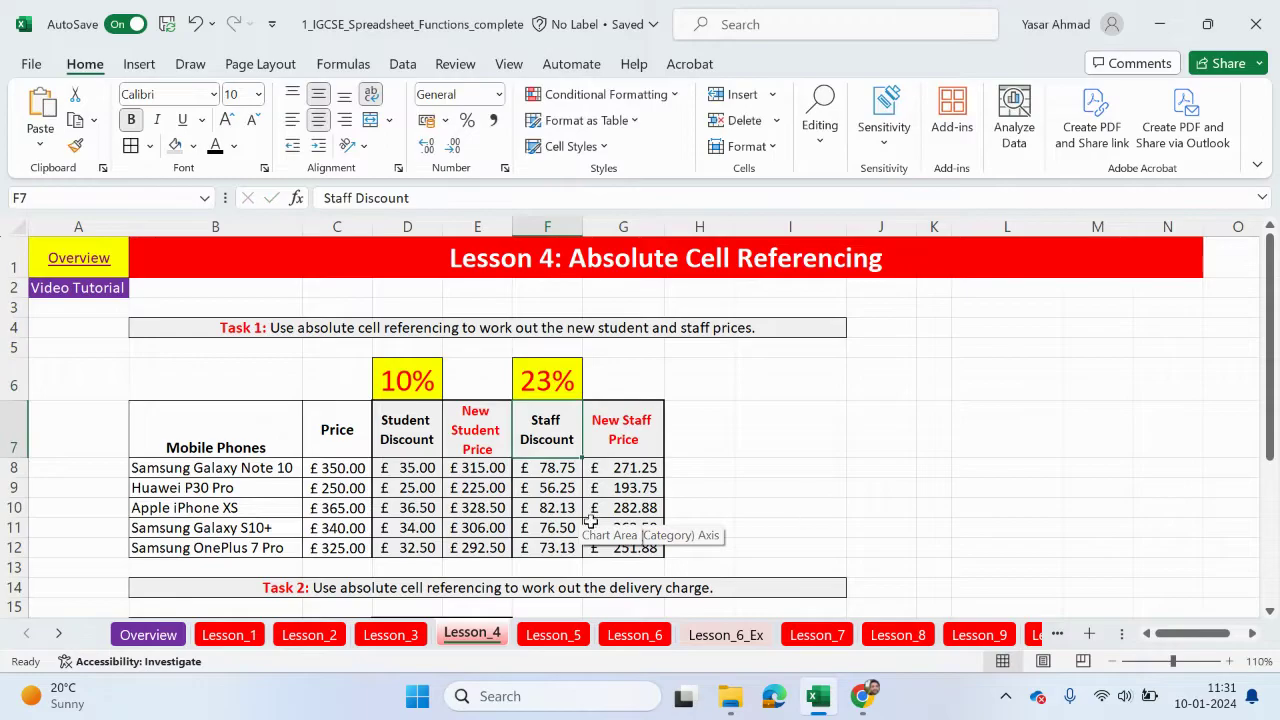
double_click(550, 507)
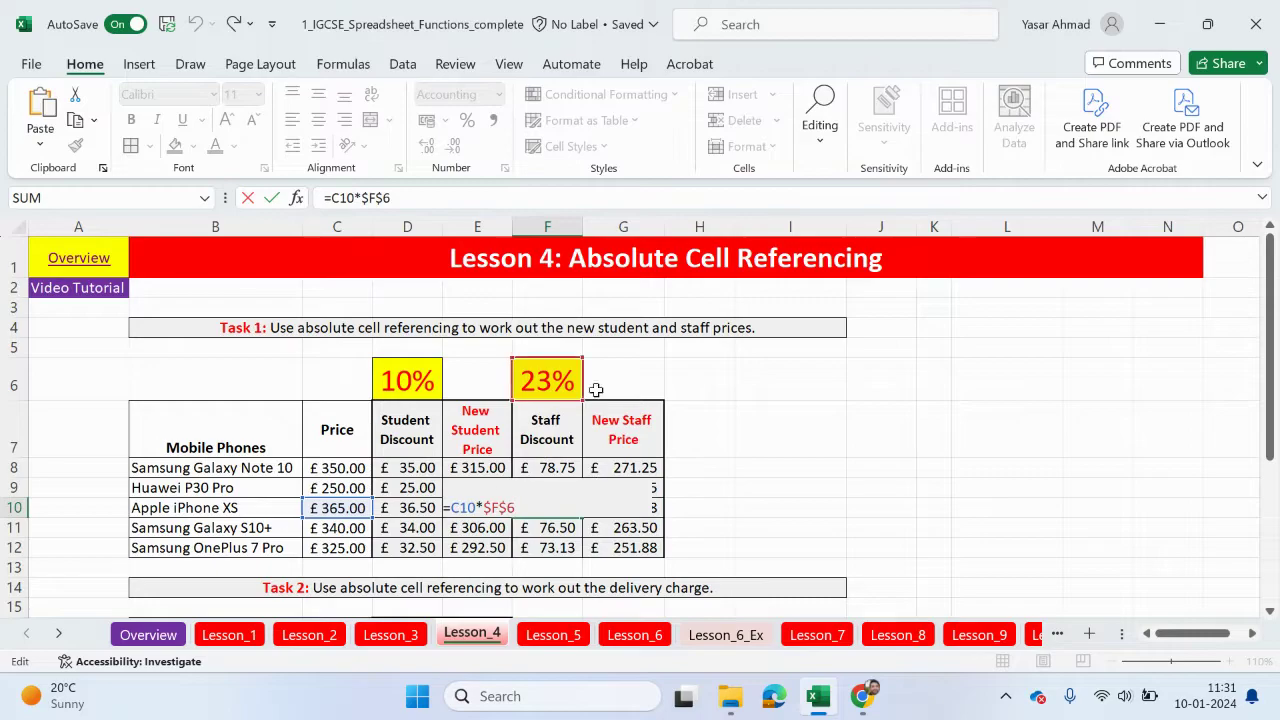
key("Return")
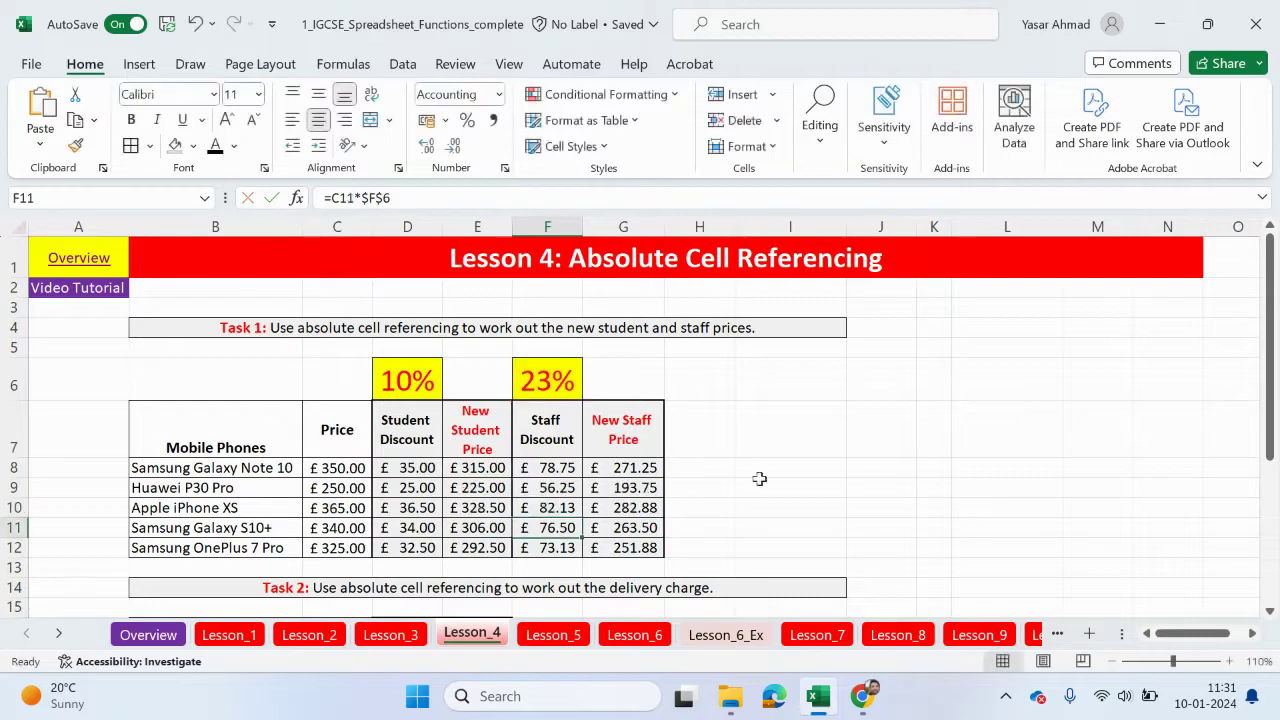
- Add a test calculation of 20% of the Galaxy Note 10 price in I8
left_click(788, 468)
type("=")
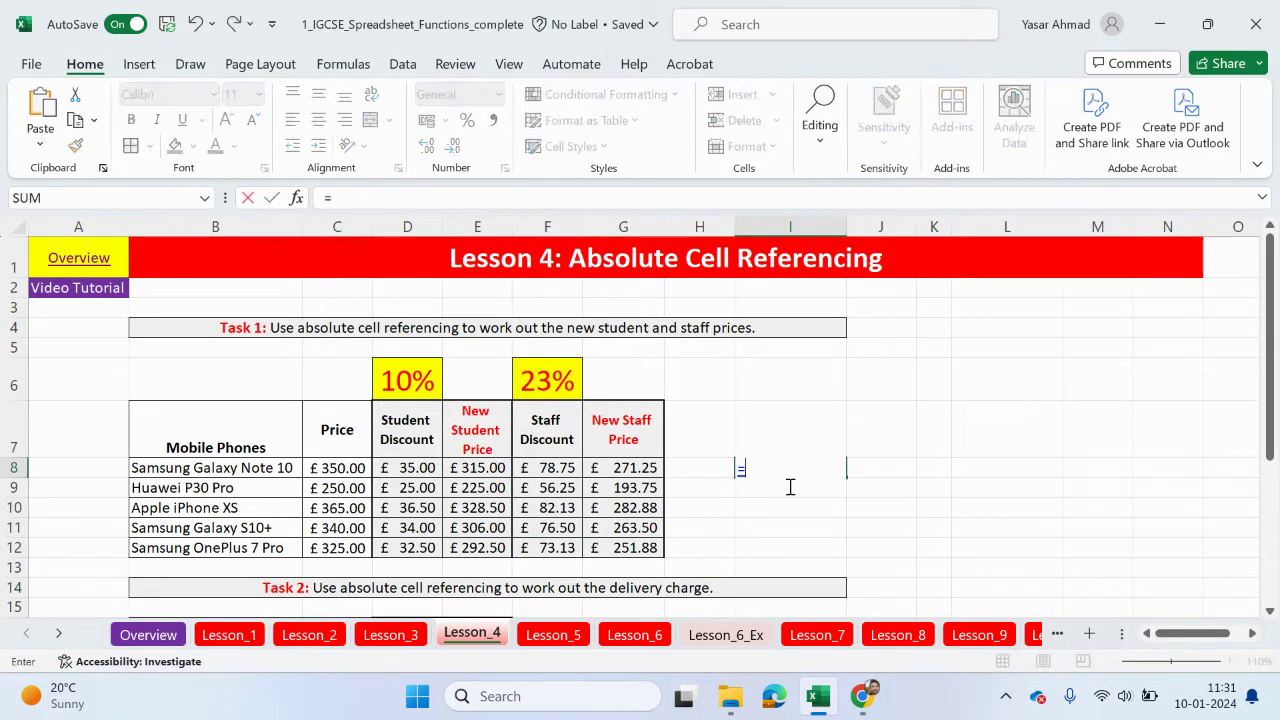
left_click(345, 468)
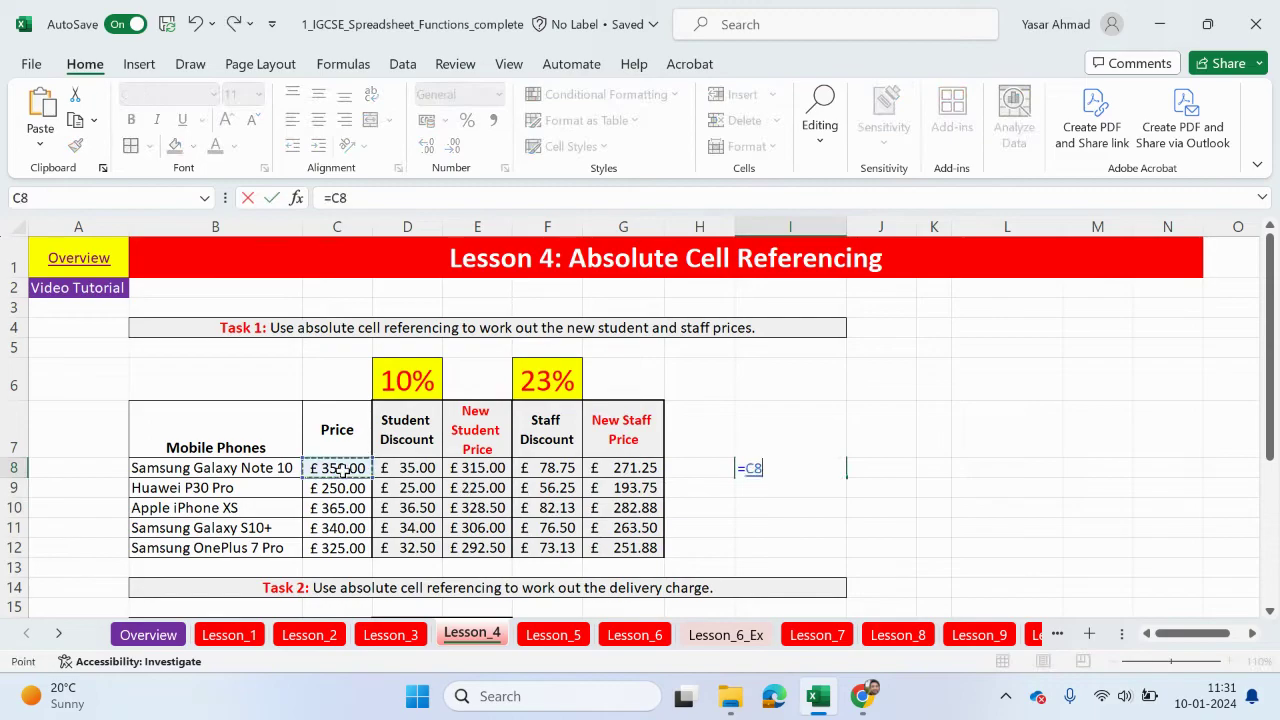
type("*")
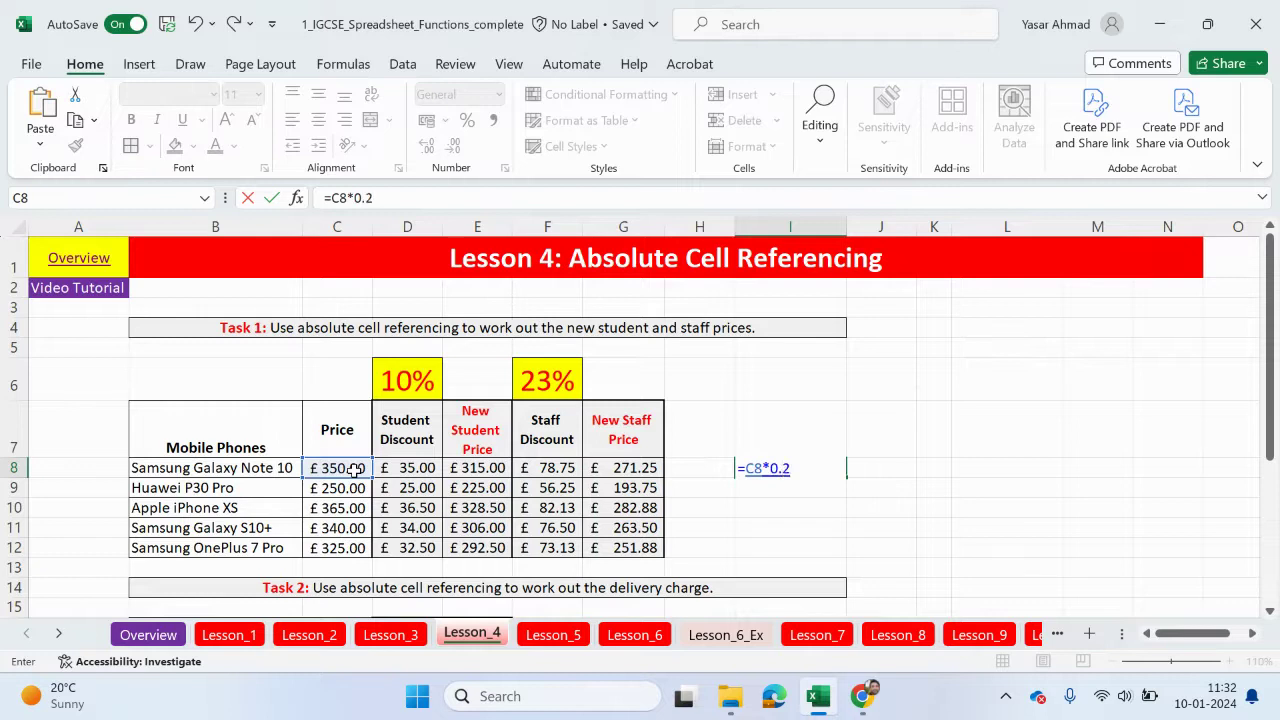
key("Return")
- Set the F6 staff rate back to 20%
left_click(546, 388)
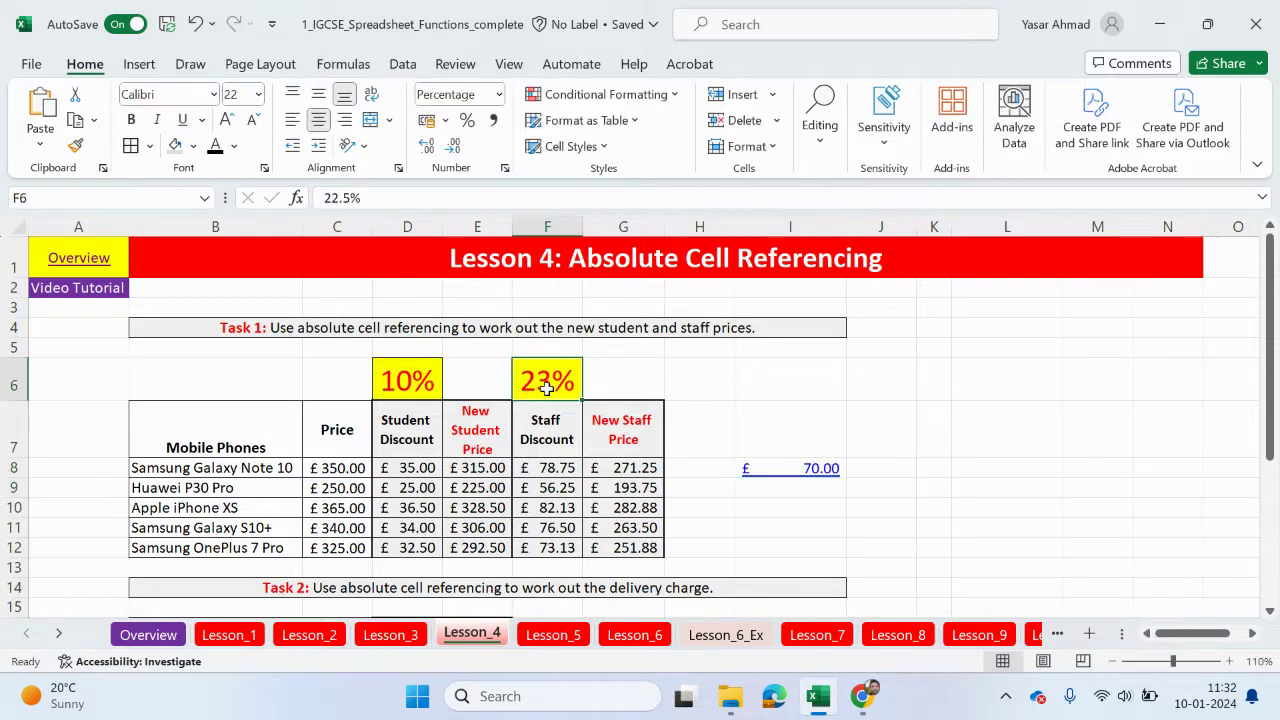
double_click(546, 388)
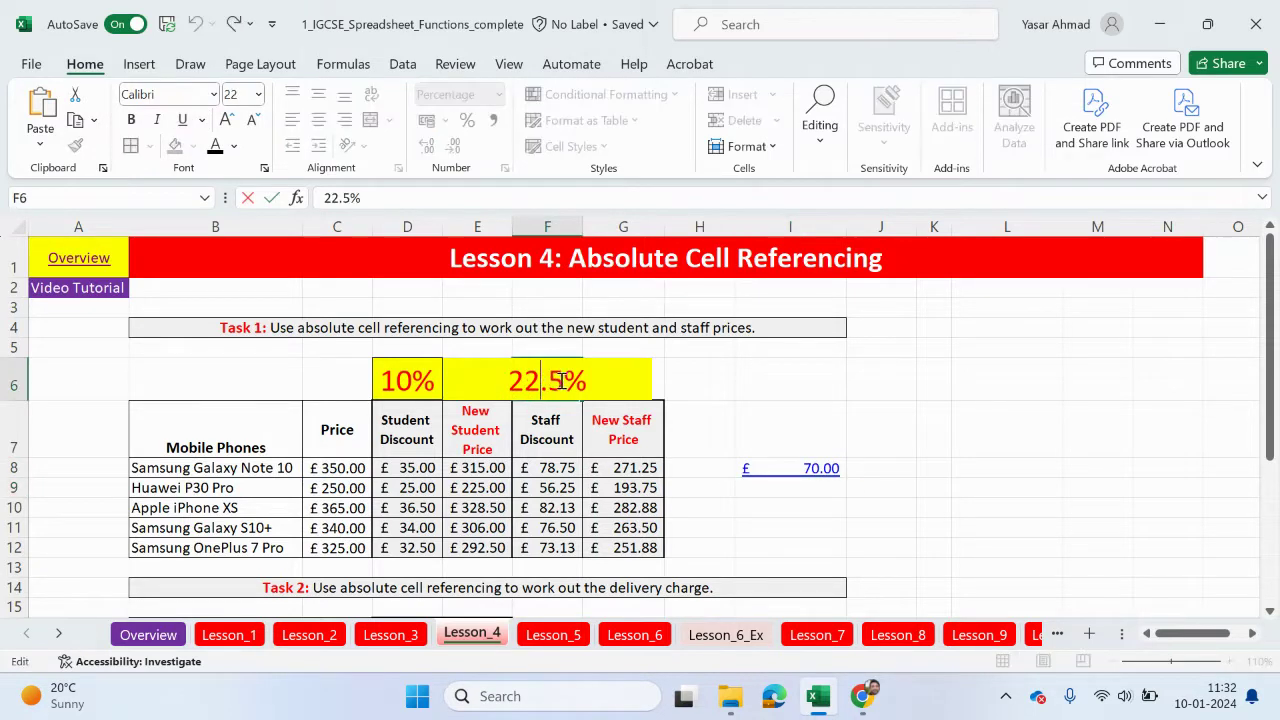
left_click_drag(565, 382, 530, 382)
type("0")
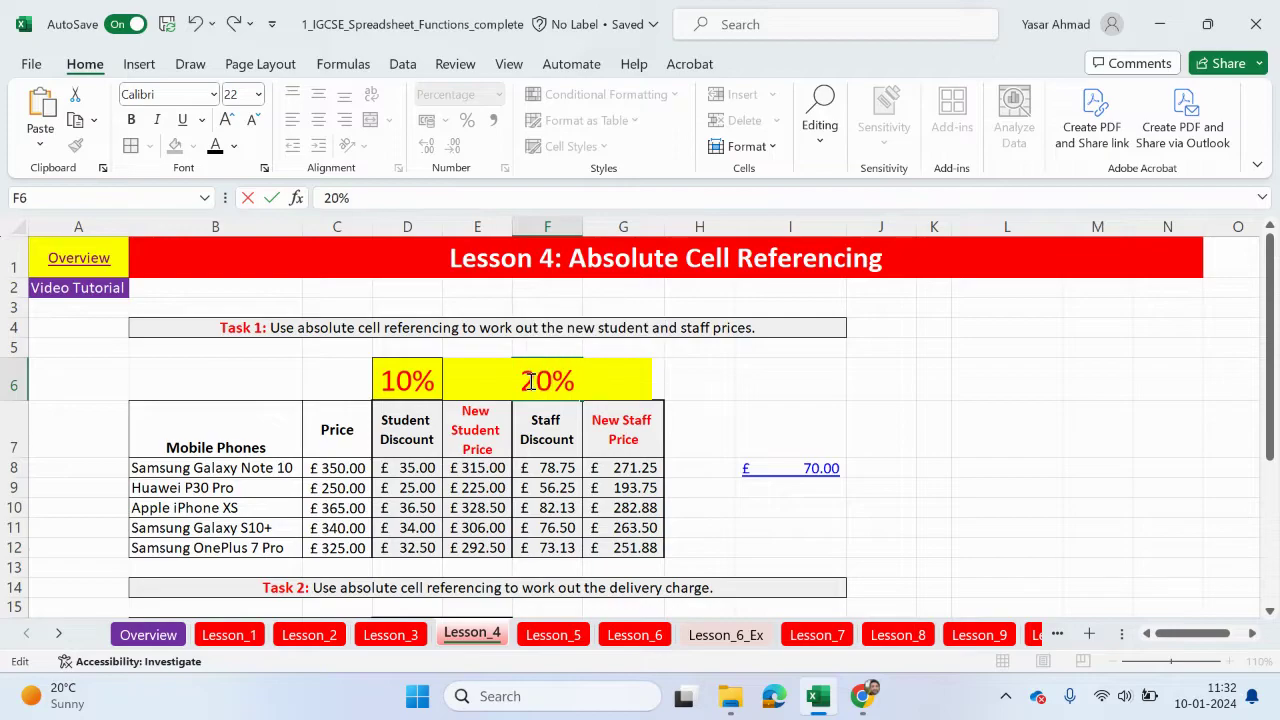
key("Return")
left_click(562, 477)
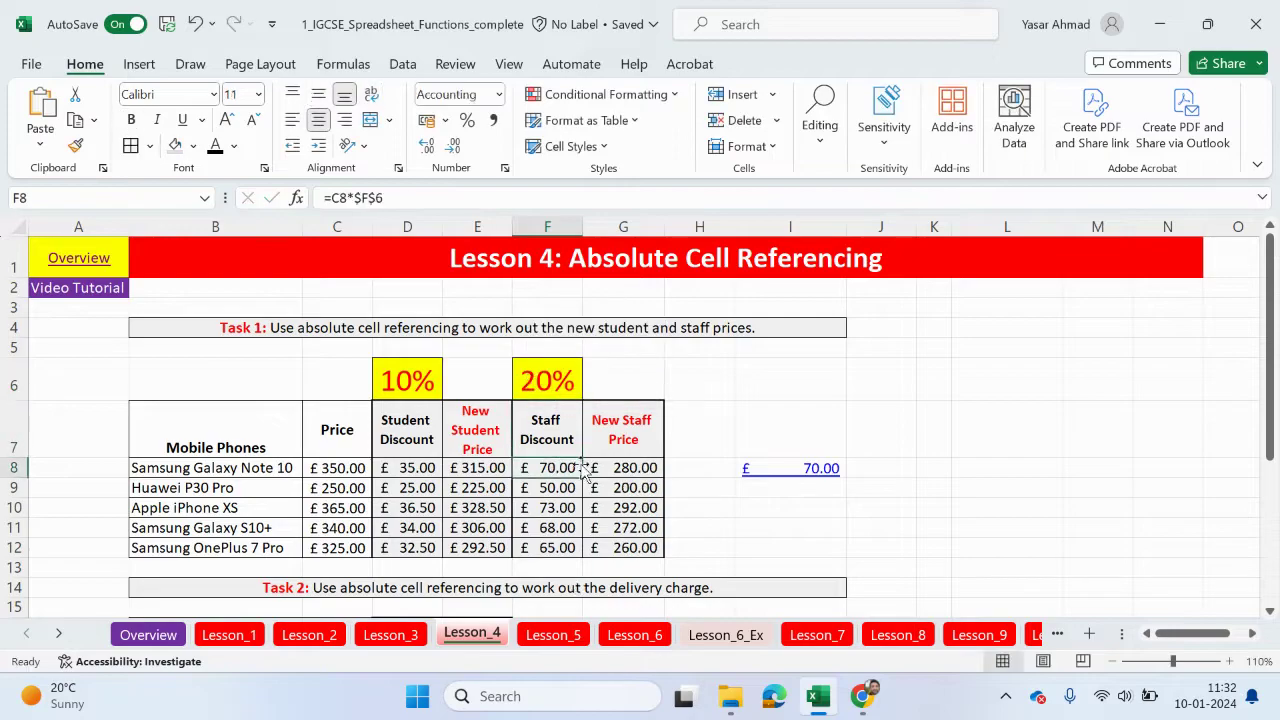
- Remove the £70.00 test result from I8
left_click(832, 469)
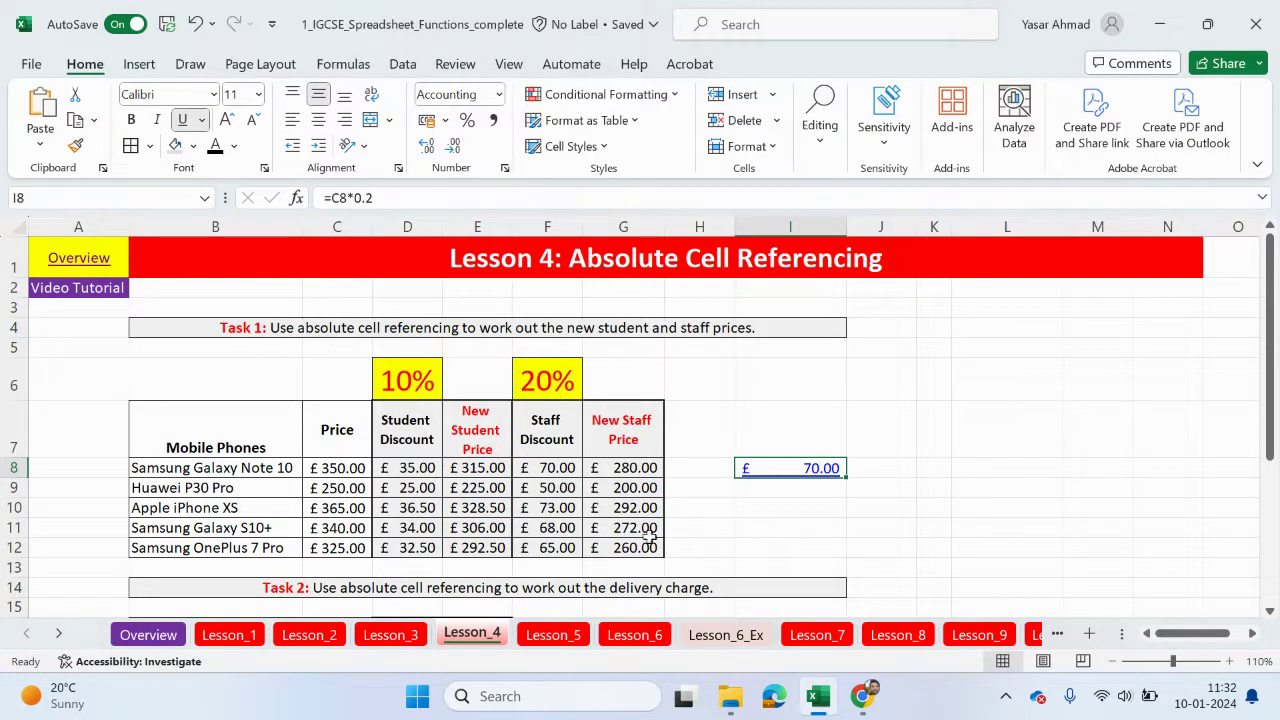
left_click(836, 456)
left_click_drag(847, 463, 837, 520)
- Enter the White House Down delivery charge =C17*G17 in D17, giving £0.50
scroll(837, 520, "down", 2)
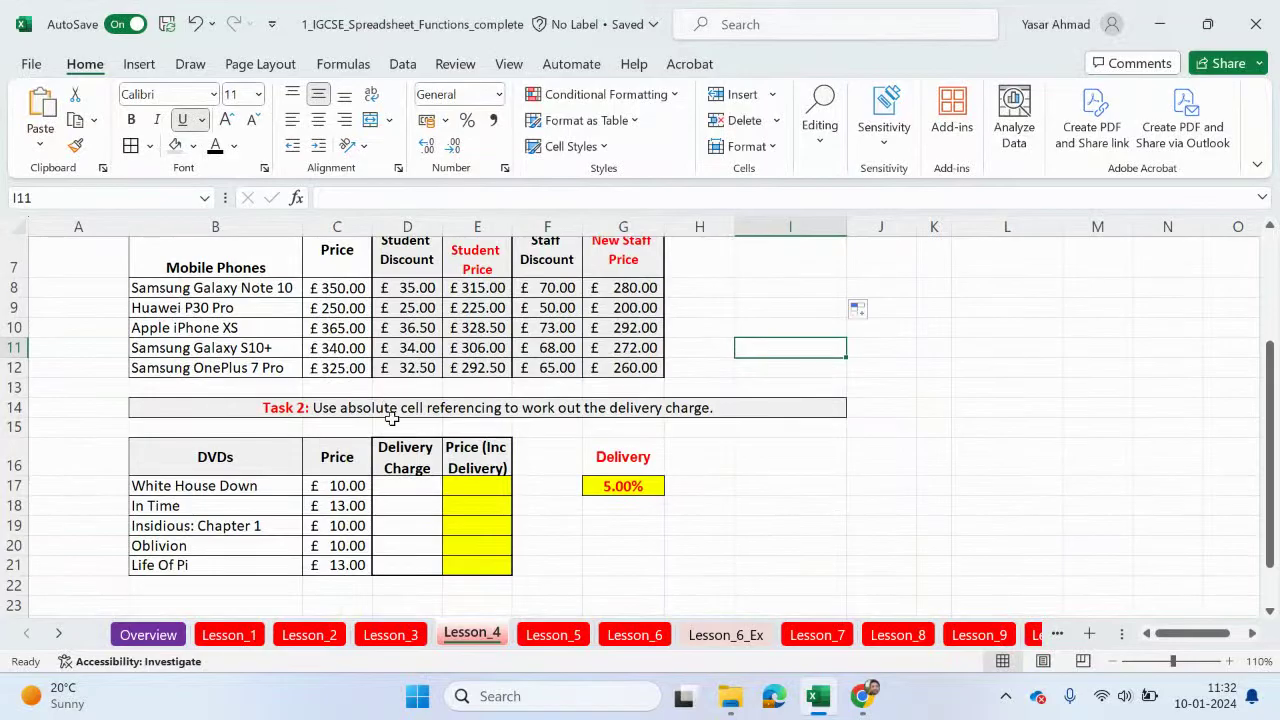
left_click(651, 486)
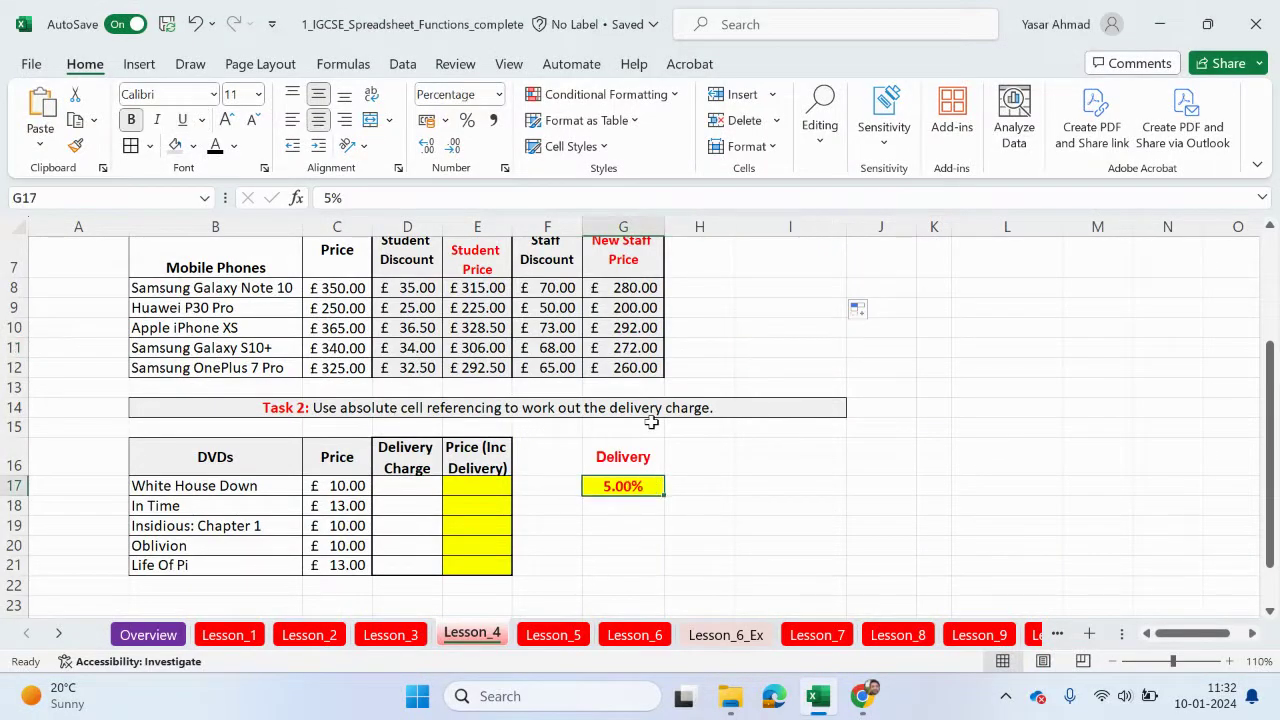
left_click(394, 490)
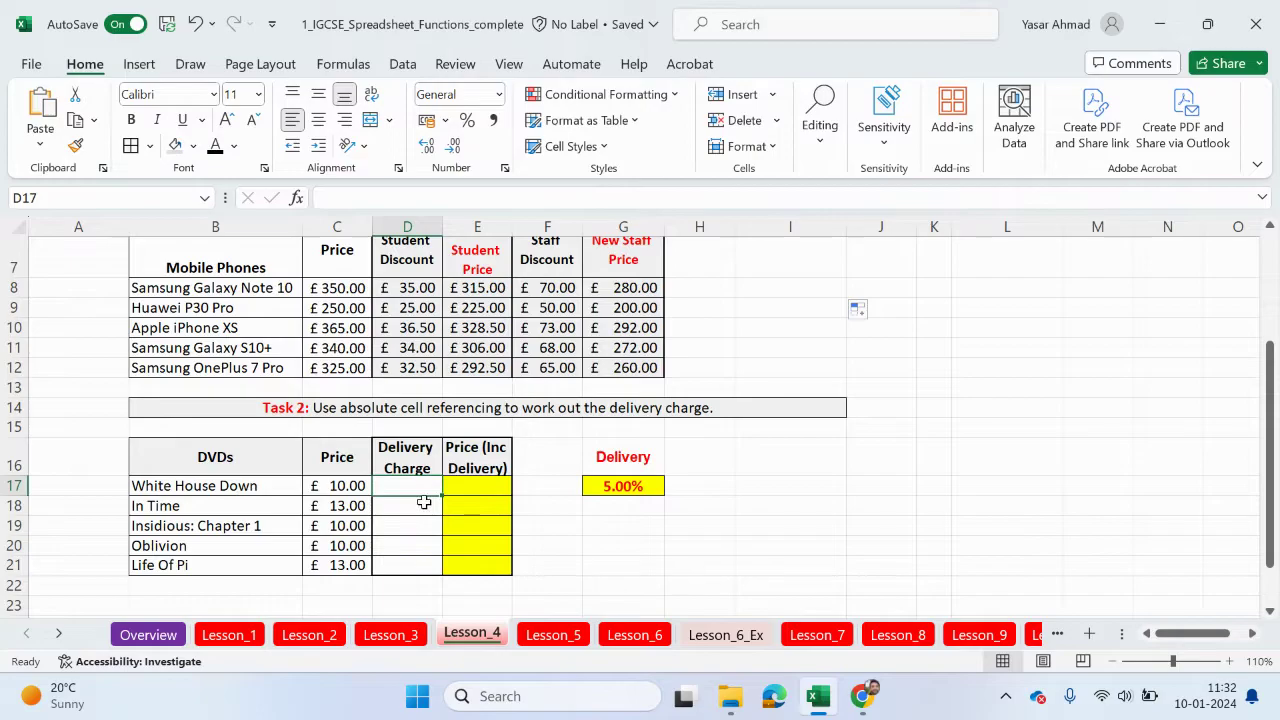
type("=")
left_click(325, 485)
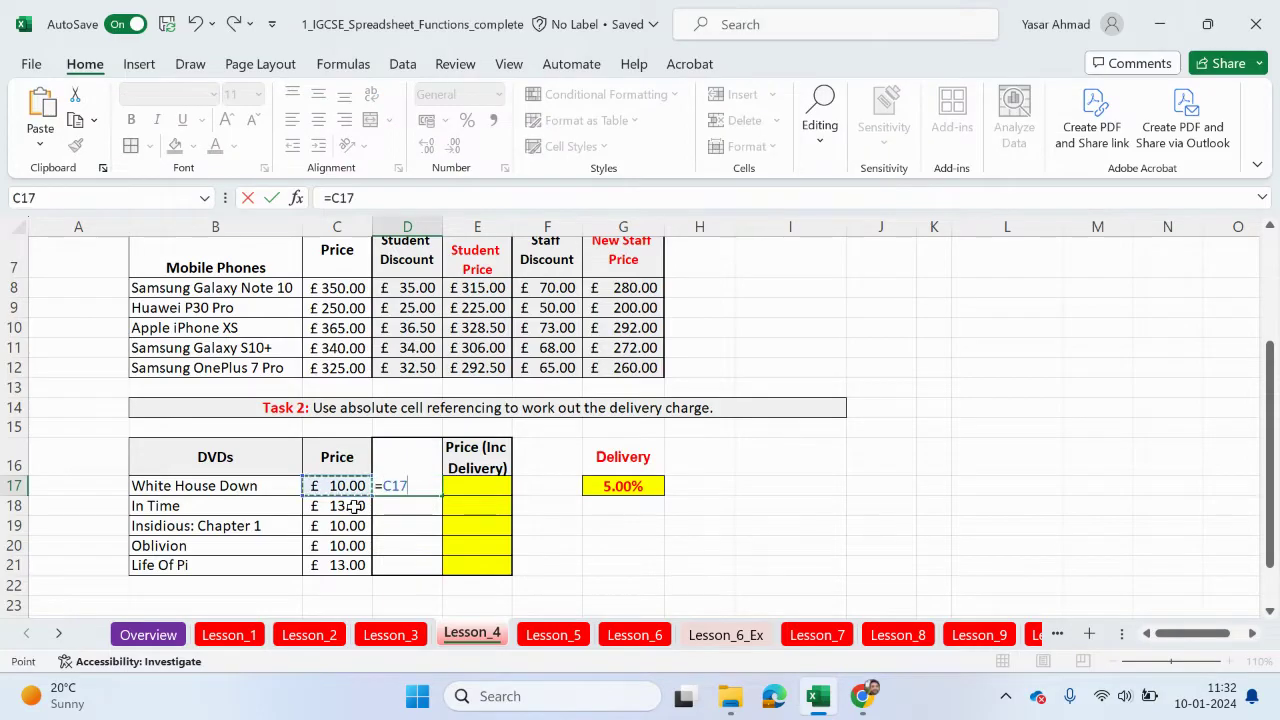
type("*")
left_click(622, 486)
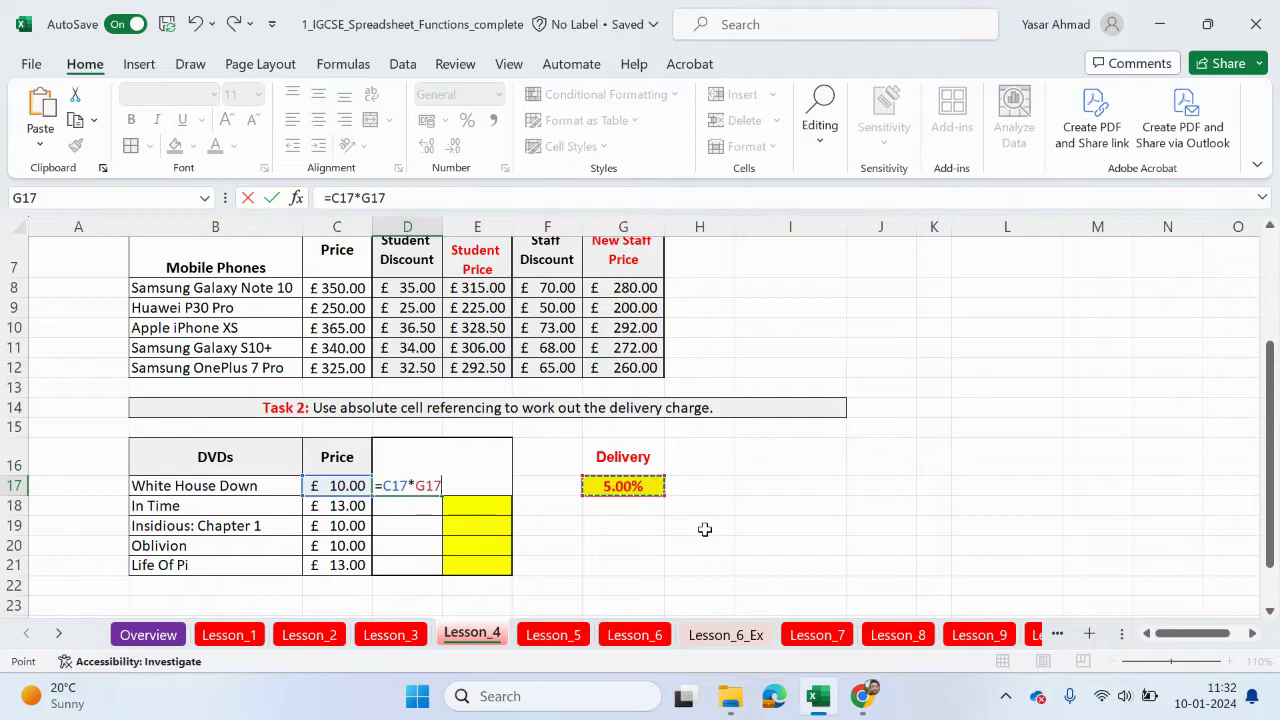
key("Return")
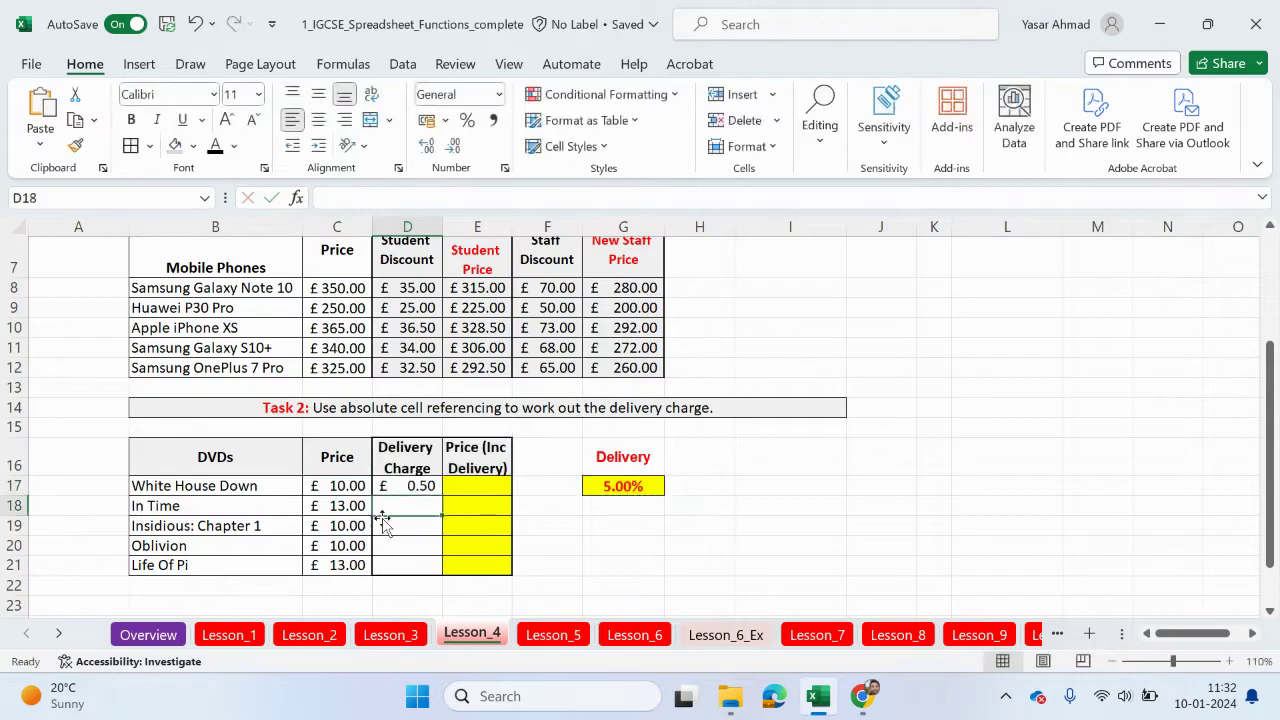
- Fill the delivery charge formula down to D21 and select the Oblivion charge
left_click(418, 487)
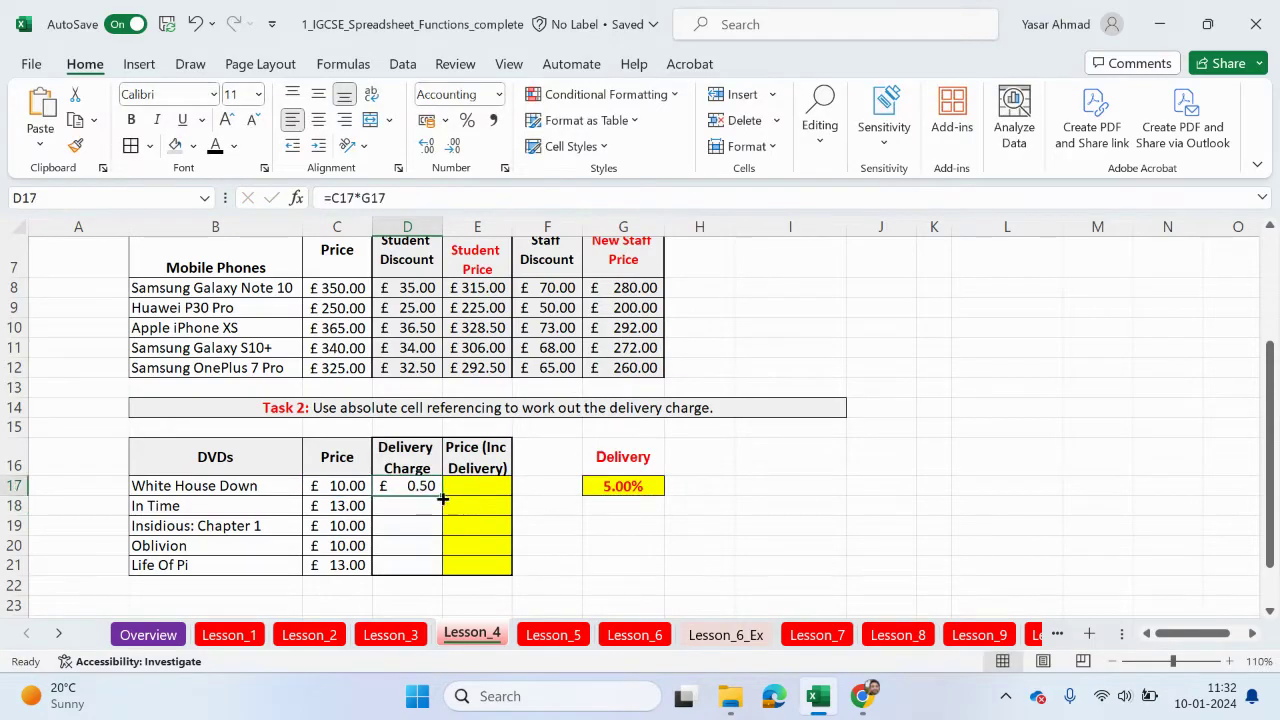
left_click_drag(442, 498, 430, 566)
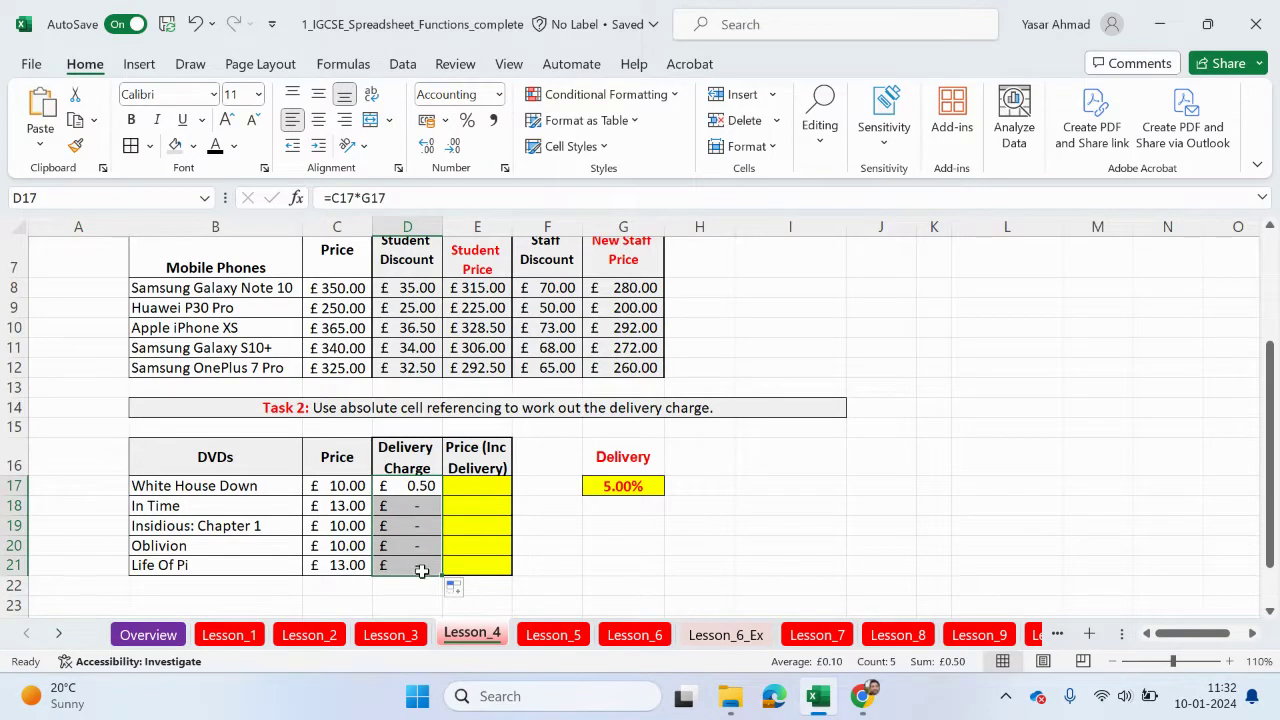
left_click(416, 546)
- Inspect the Oblivion formula, then change D17 to =C17*$G$17
double_click(416, 546)
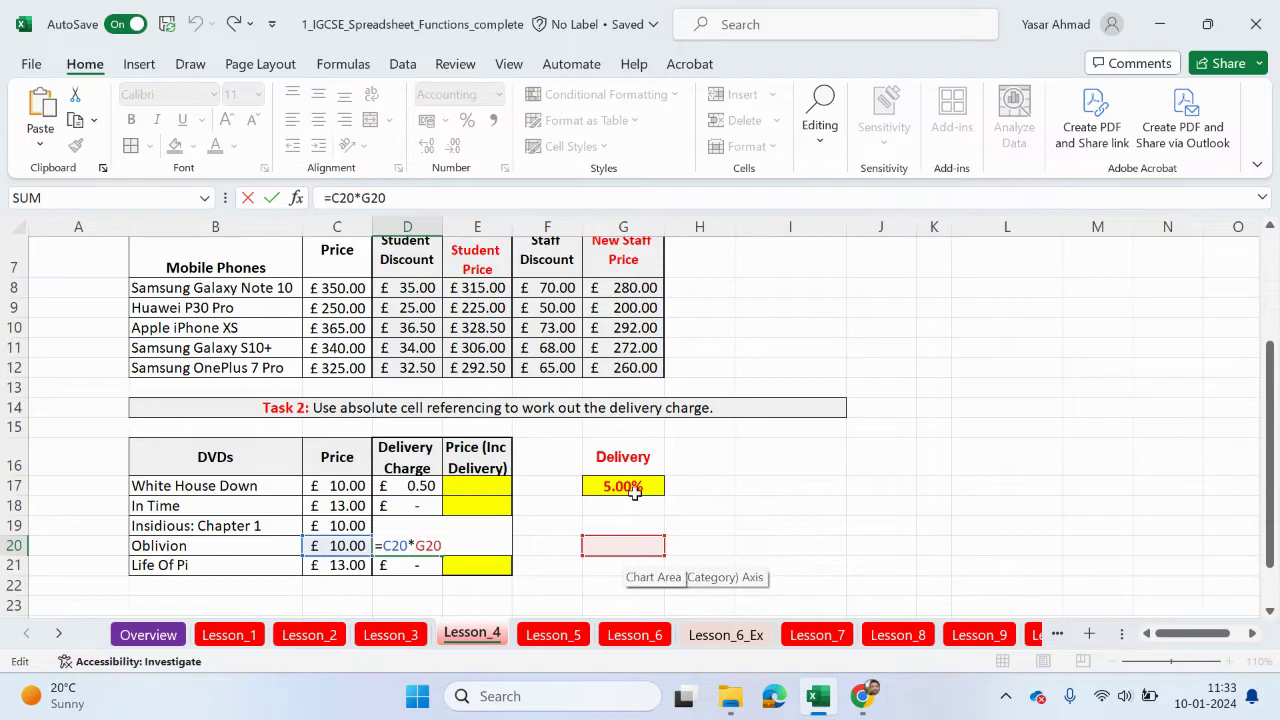
key("Return")
left_click(420, 486)
double_click(425, 485)
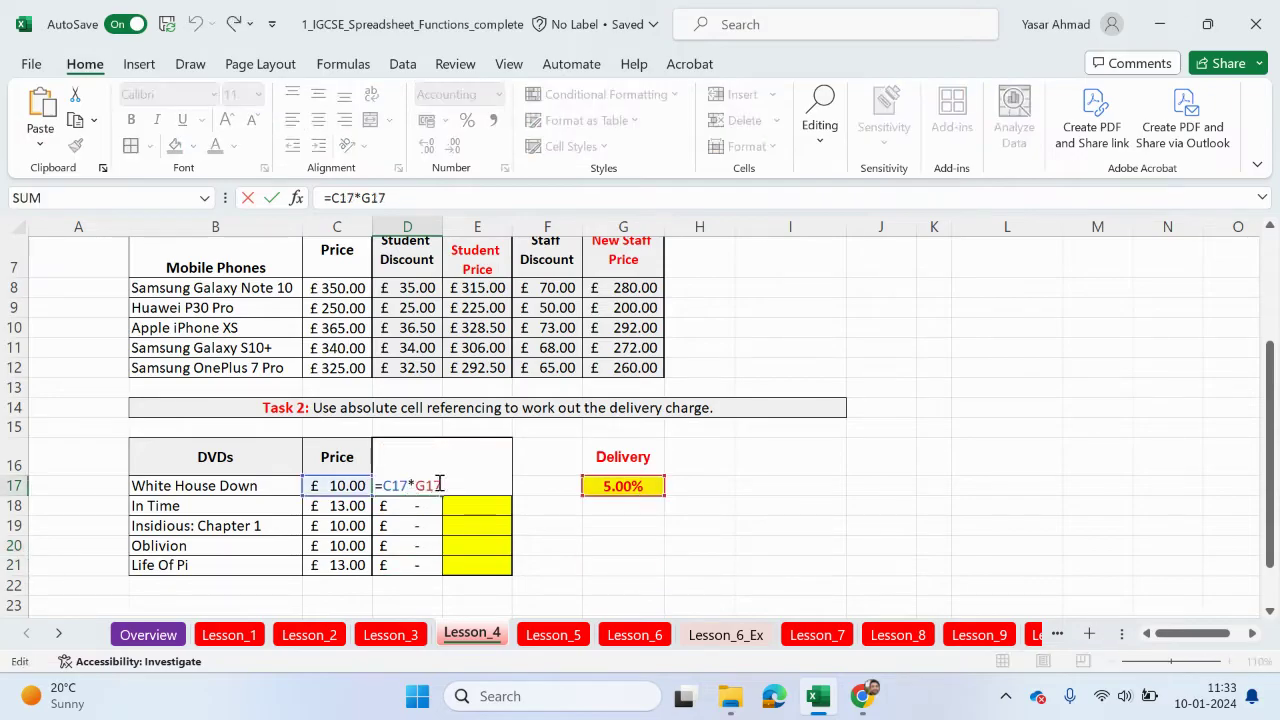
double_click(425, 485)
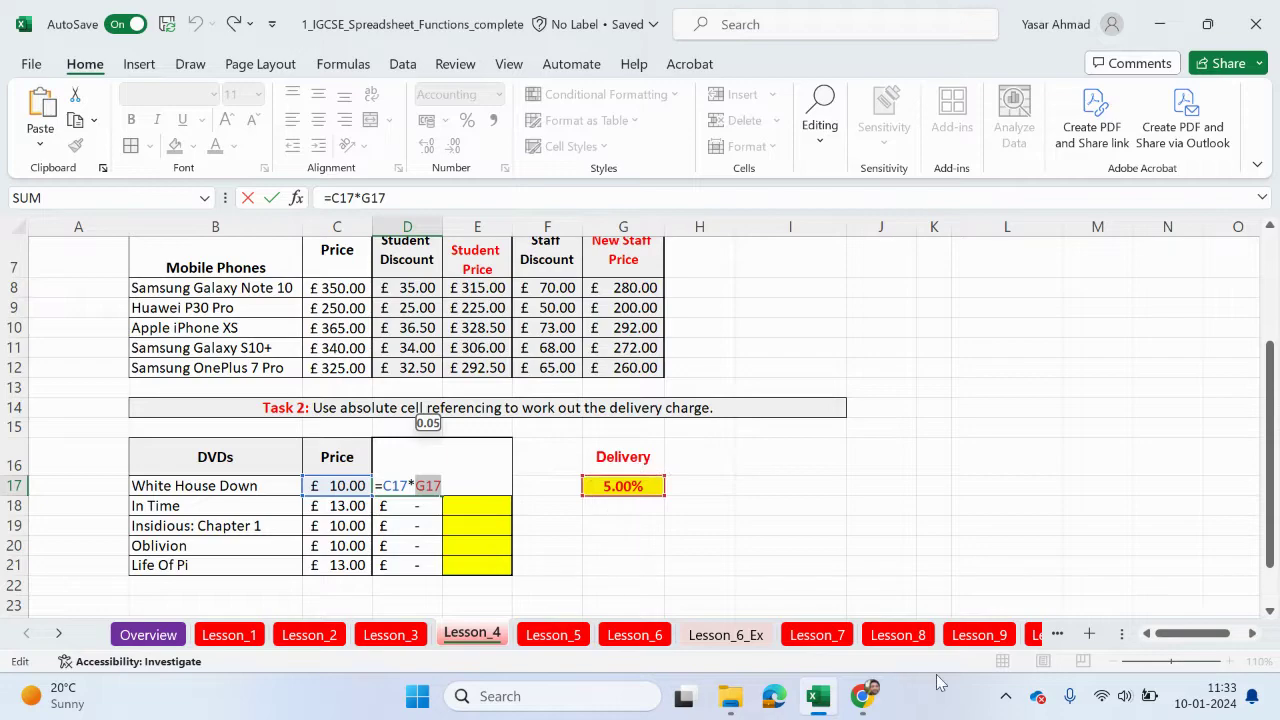
key("F4")
key("Return")
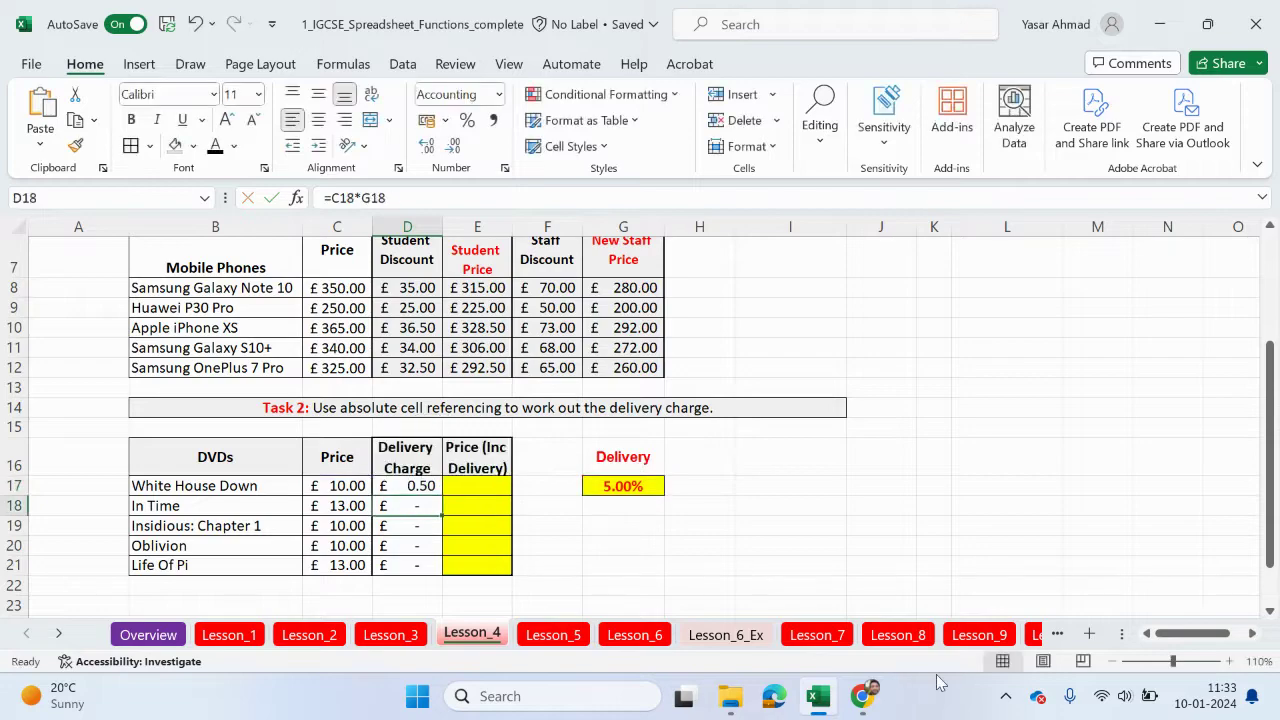
- Refill the corrected delivery formula down to D21 and confirm Oblivion uses $G$17
left_click(426, 486)
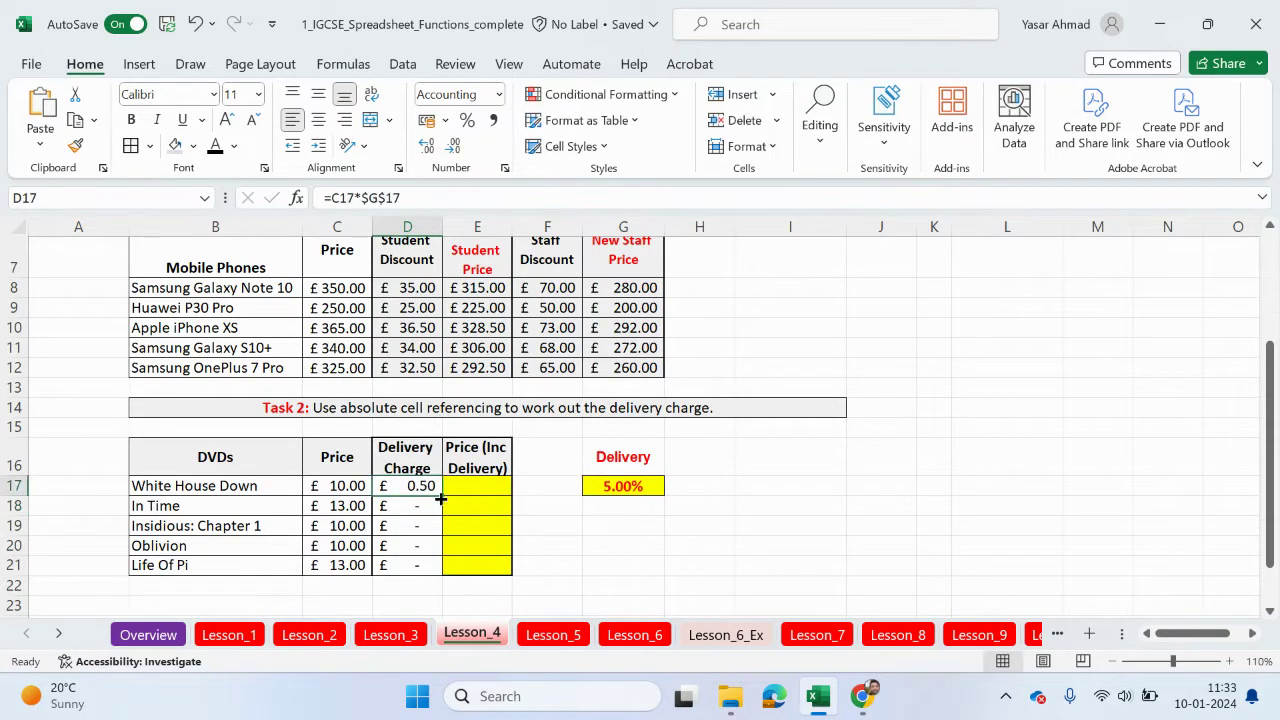
double_click(441, 496)
double_click(432, 545)
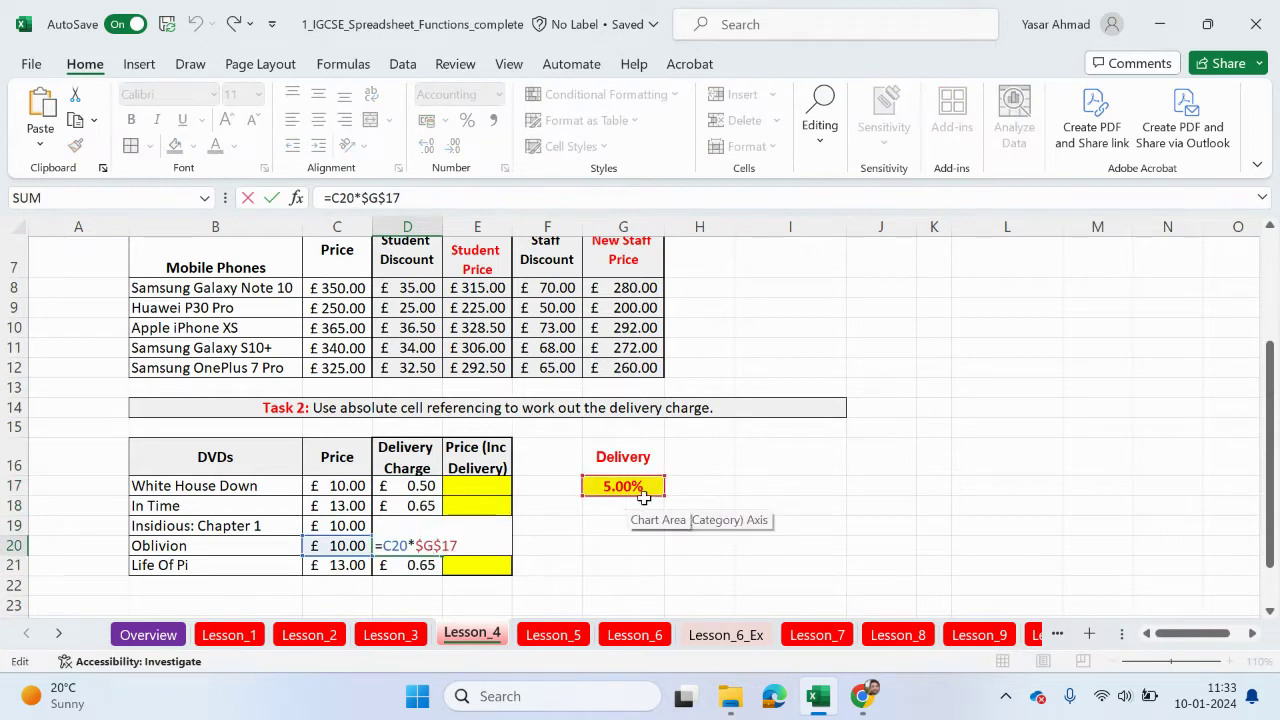
key("Return")
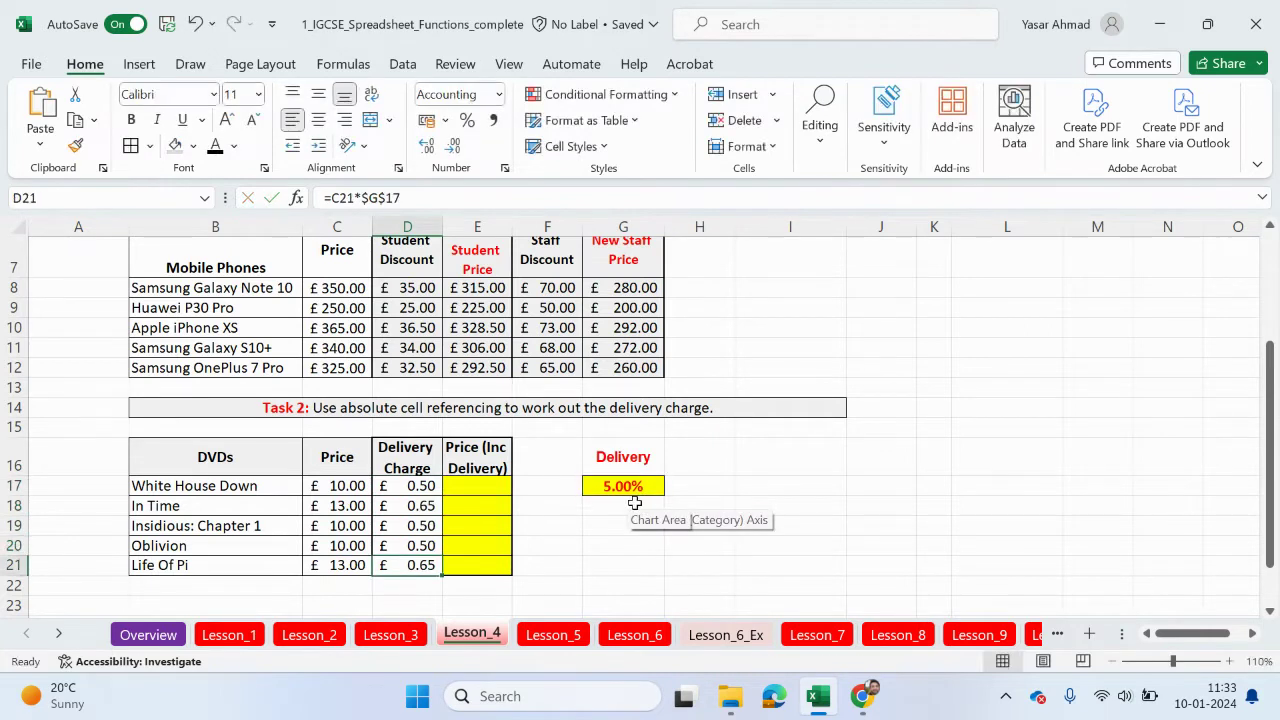
left_click(491, 489)
- Enter =C17+D17 in E17 and fill it down to E21 for prices including delivery
type("=")
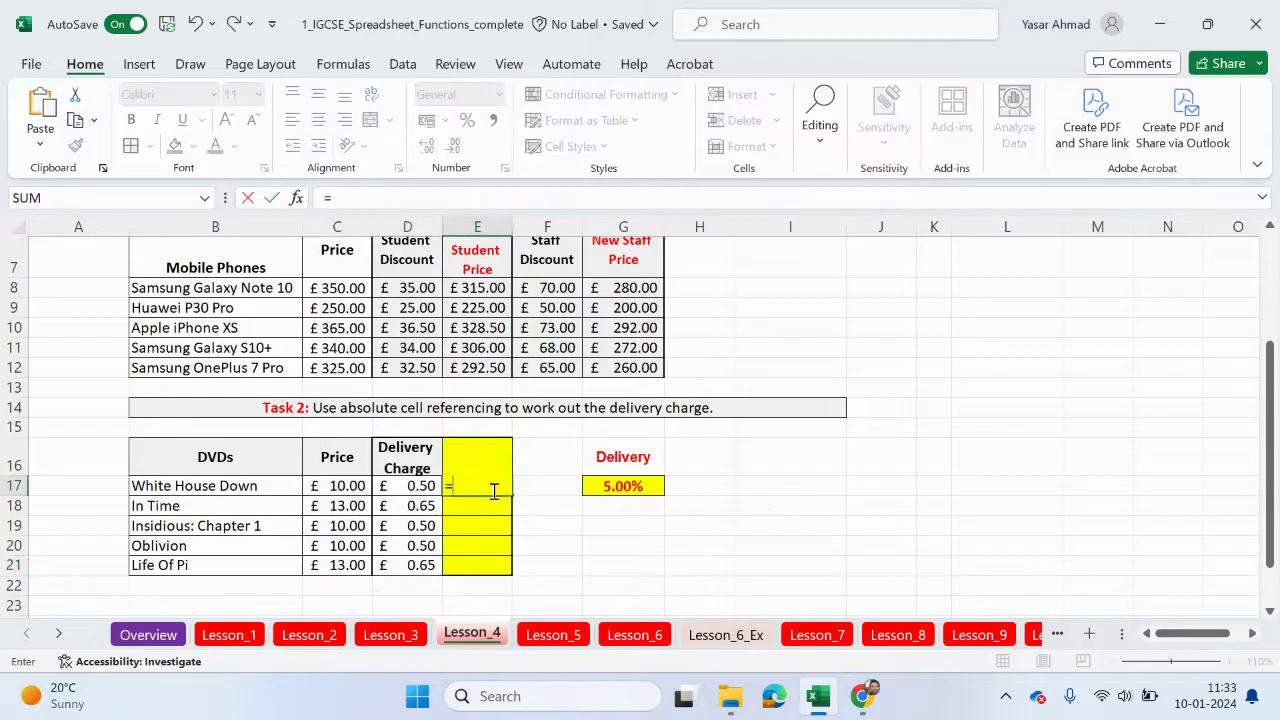
left_click(350, 487)
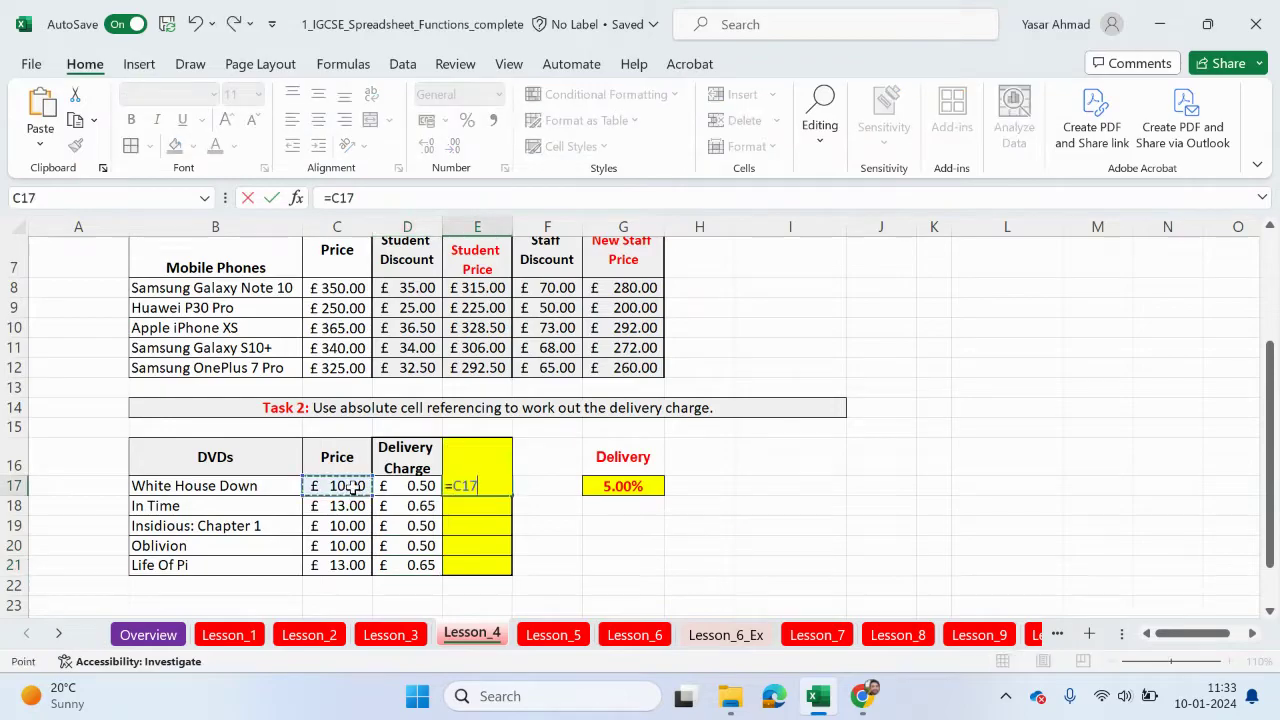
type("+")
left_click(418, 485)
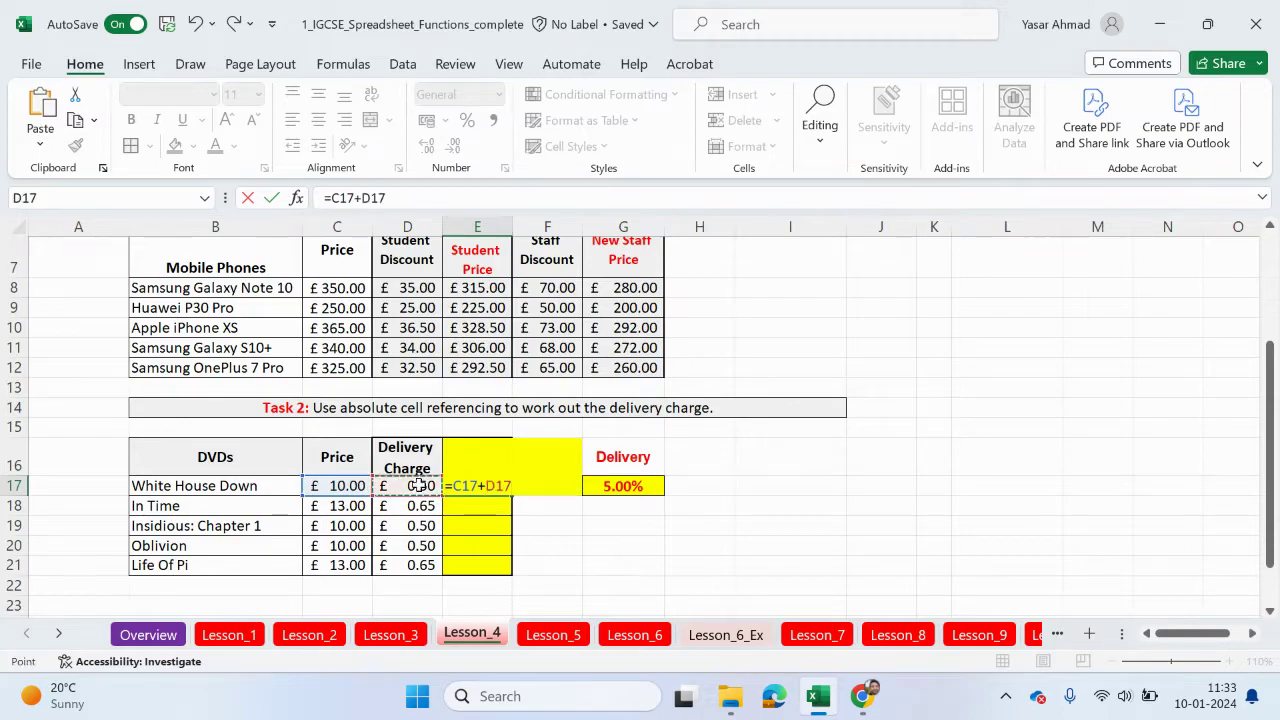
key("Return")
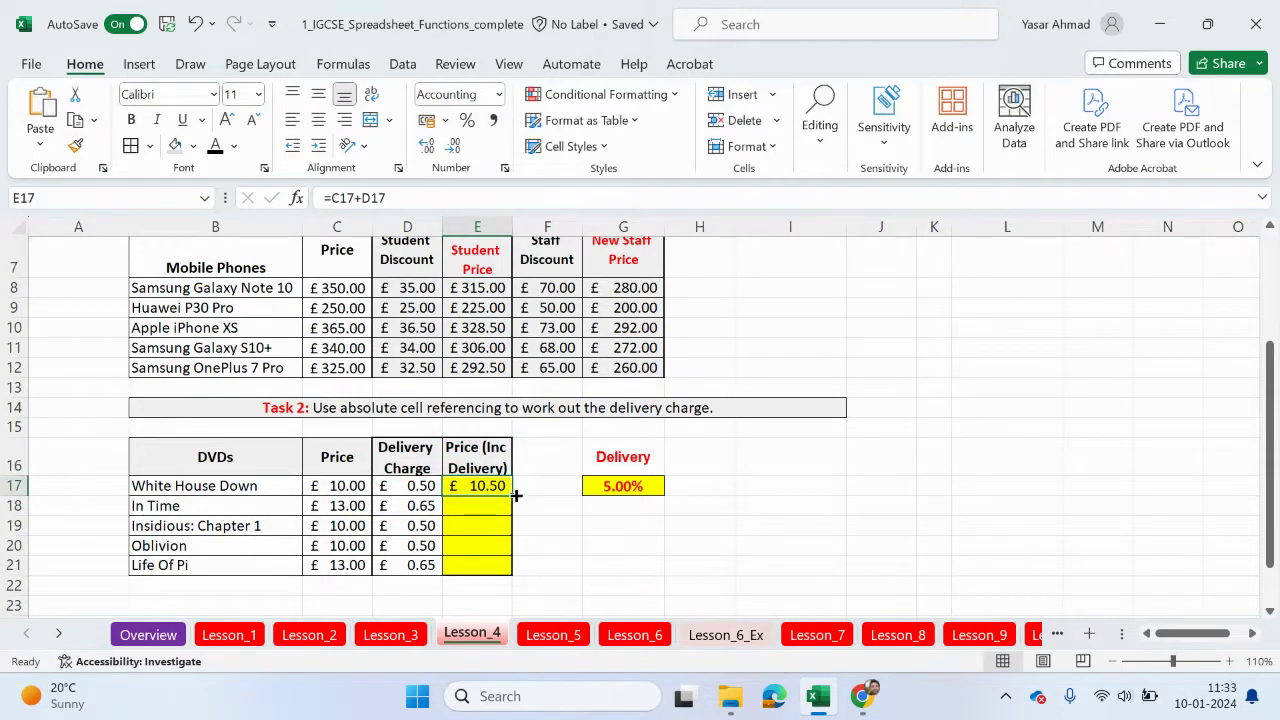
double_click(511, 495)
left_click(571, 529)
scroll(821, 549, "up", 2)
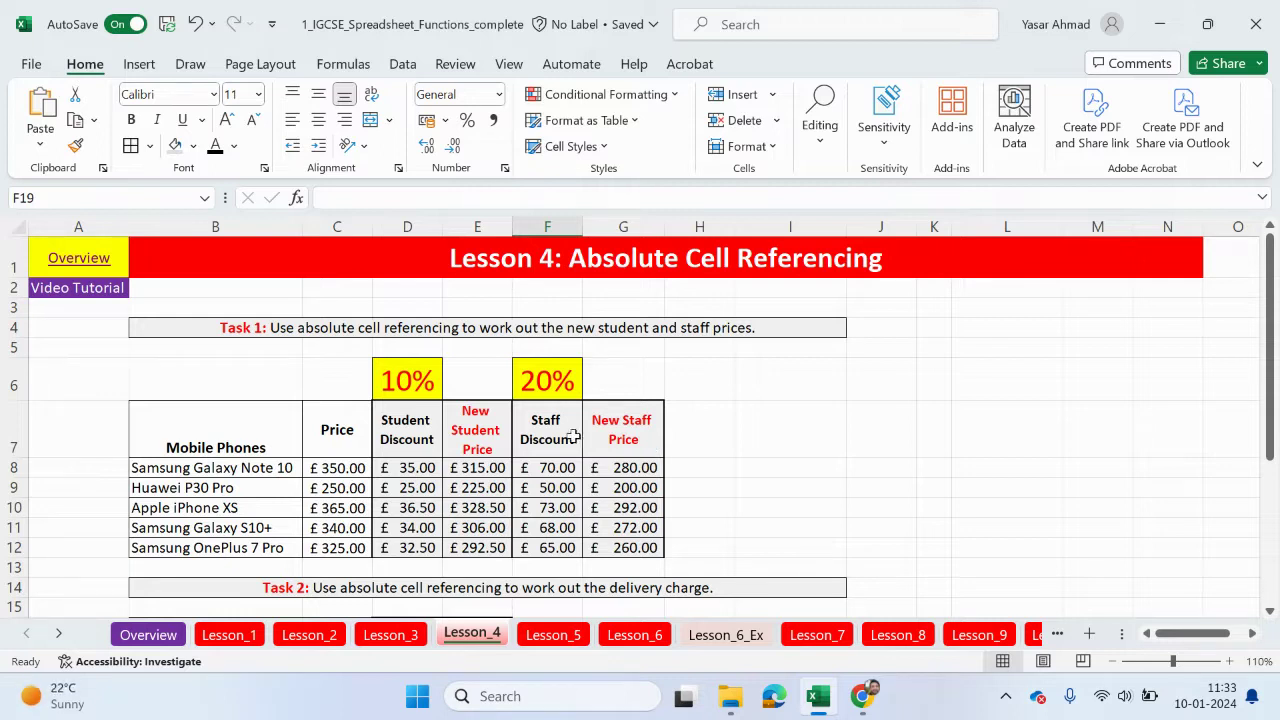
- Follow the Overview hyperlink in cell A1 back to the lessons list
left_click(108, 272)
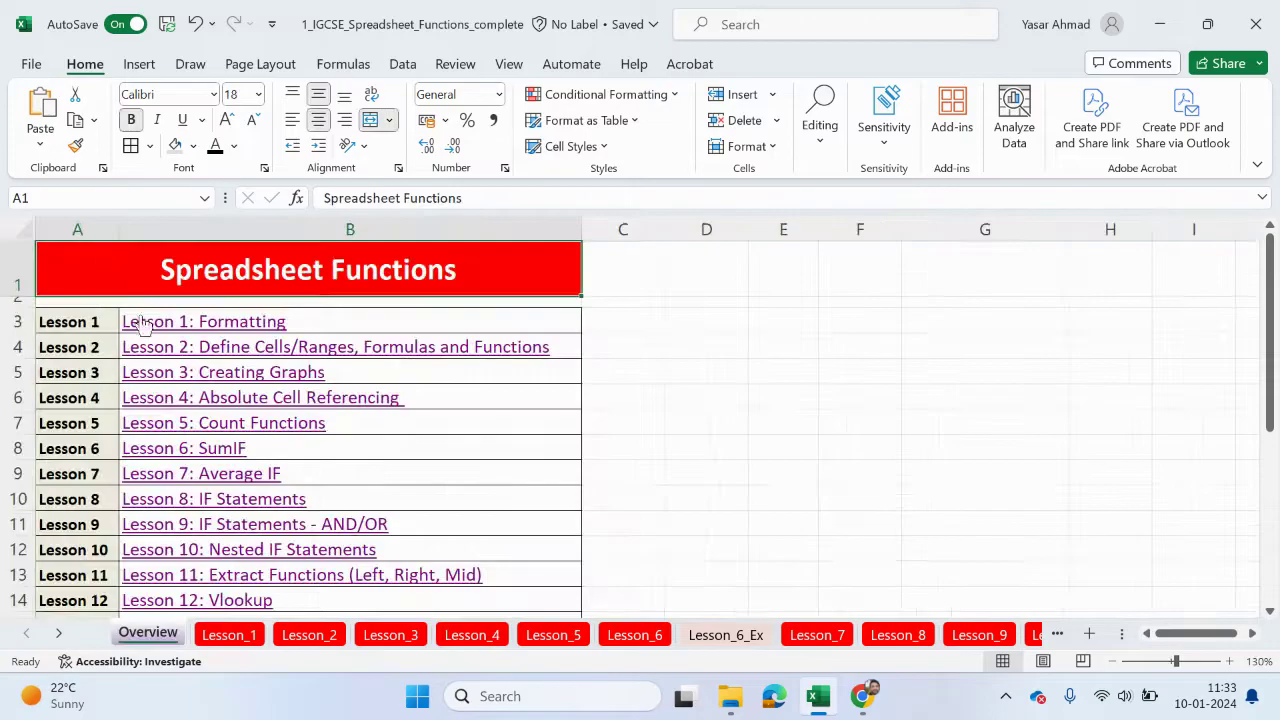